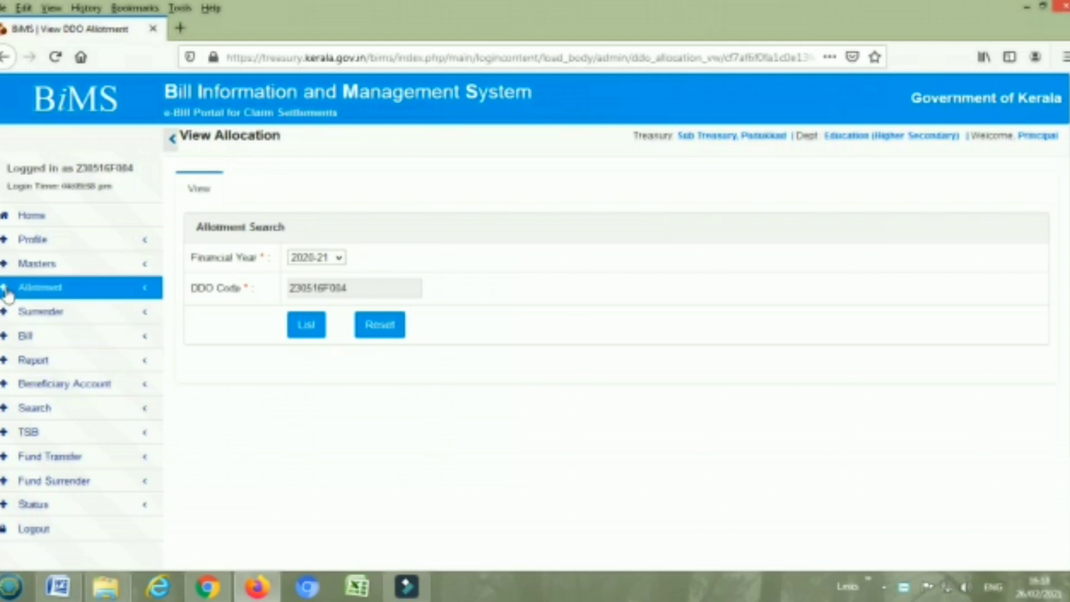
Expand the Allotment section of the BiMS navigation menu
click(35, 291)
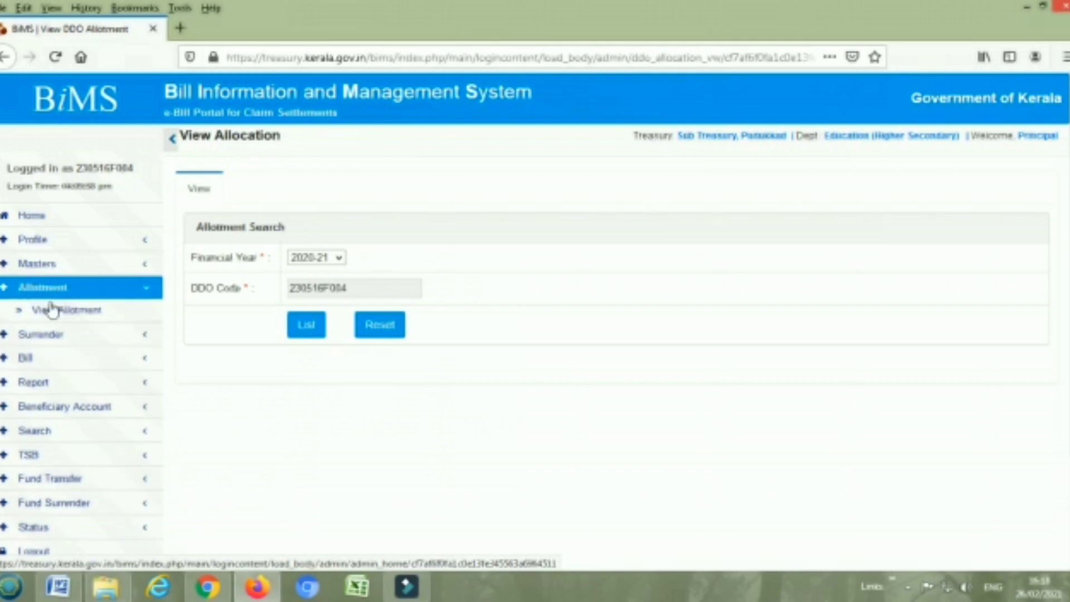
click(56, 310)
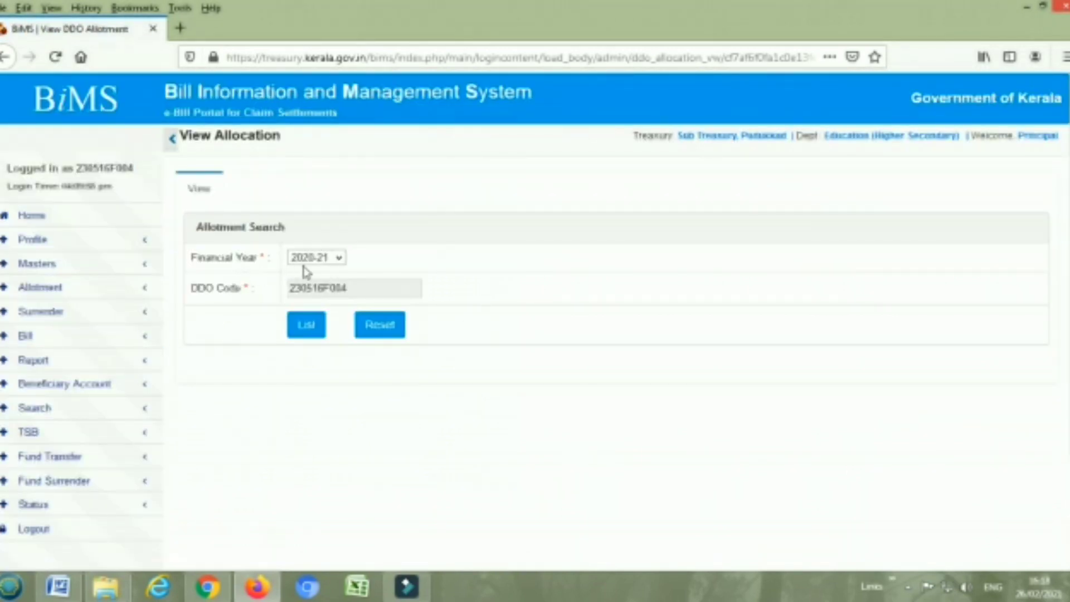
click(306, 326)
scroll(387, 383, down, 3)
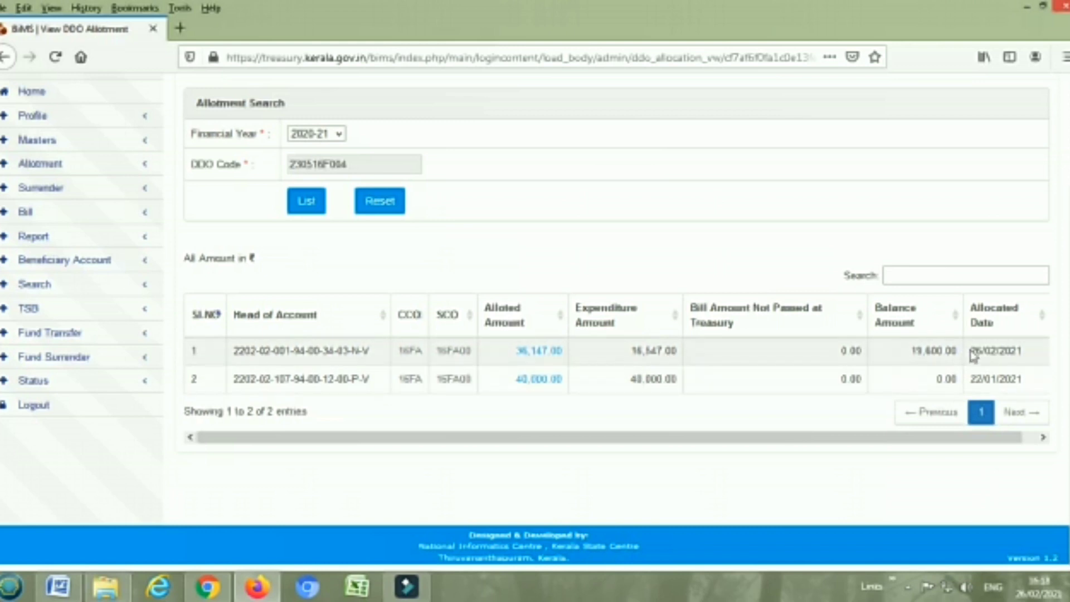
click(539, 351)
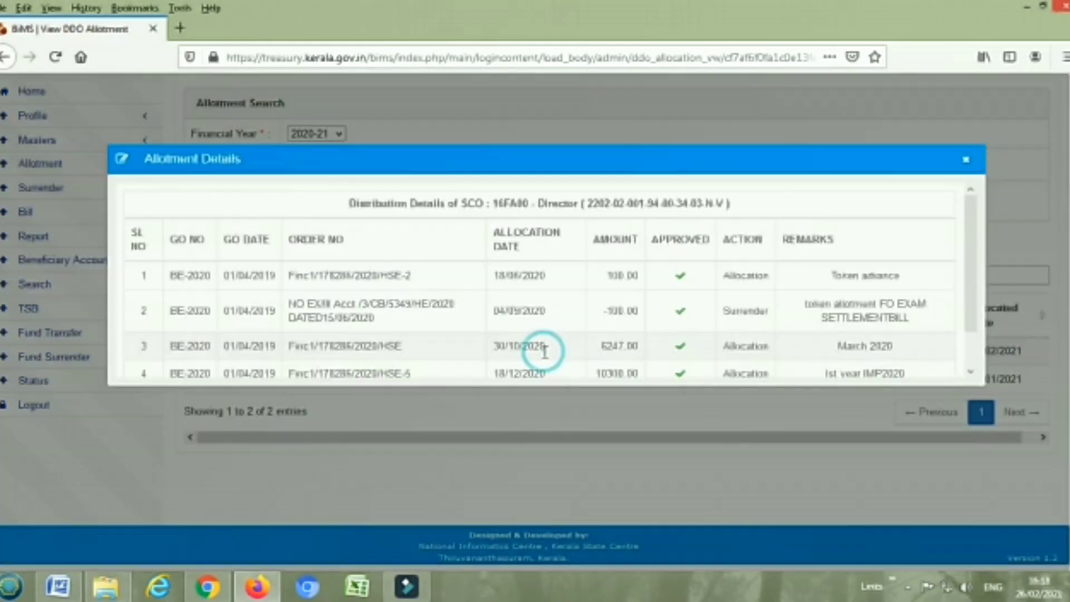
scroll(555, 358, down, 1)
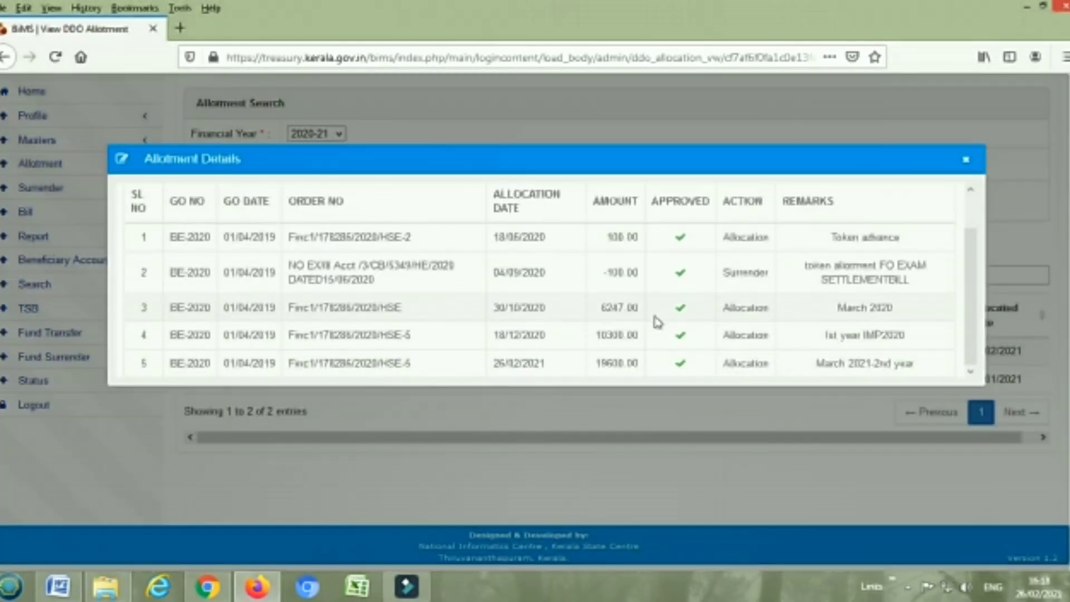
click(966, 160)
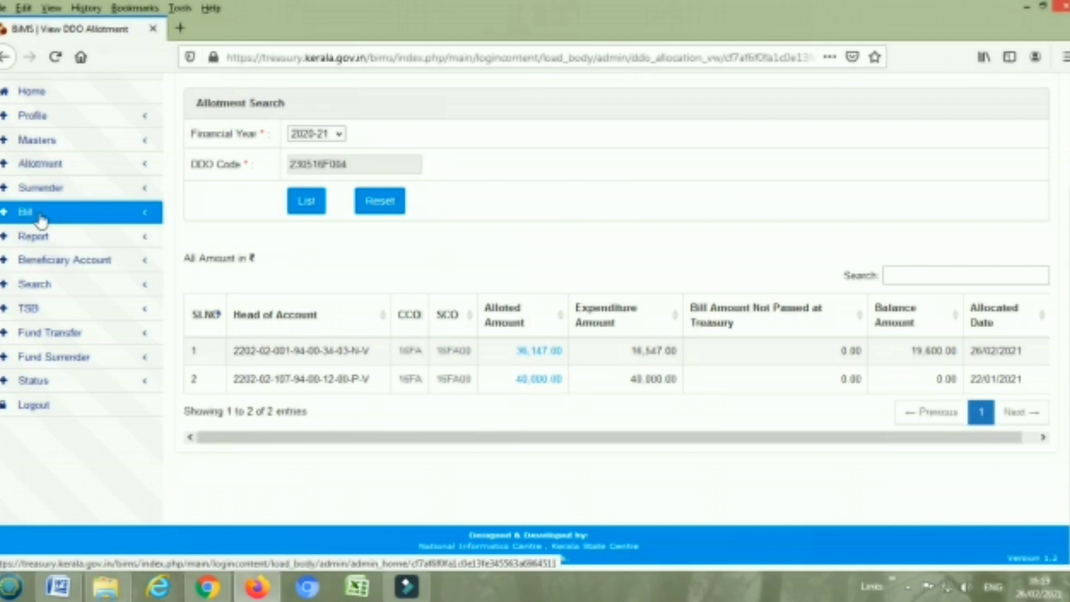
Start a new bill with nature of claim Contigent Payment and detailed head Other items (34.3)
click(40, 220)
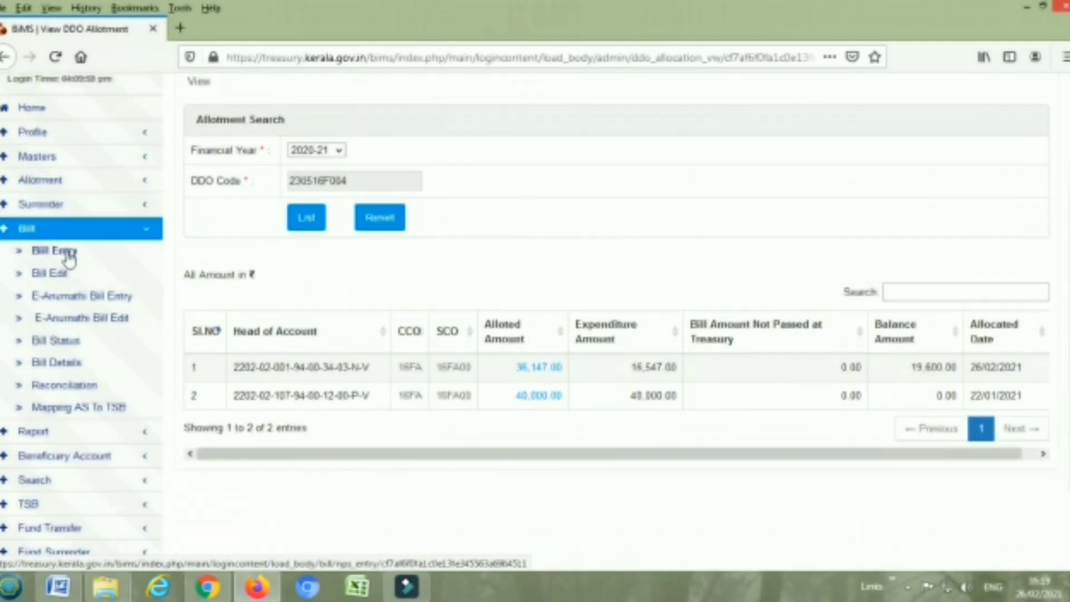
click(67, 252)
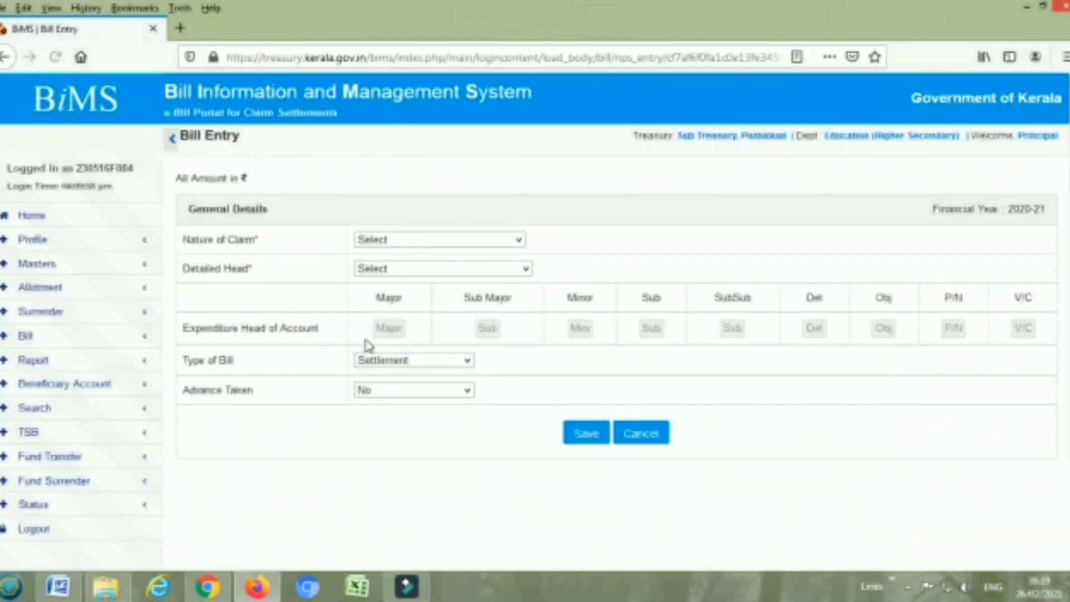
click(447, 246)
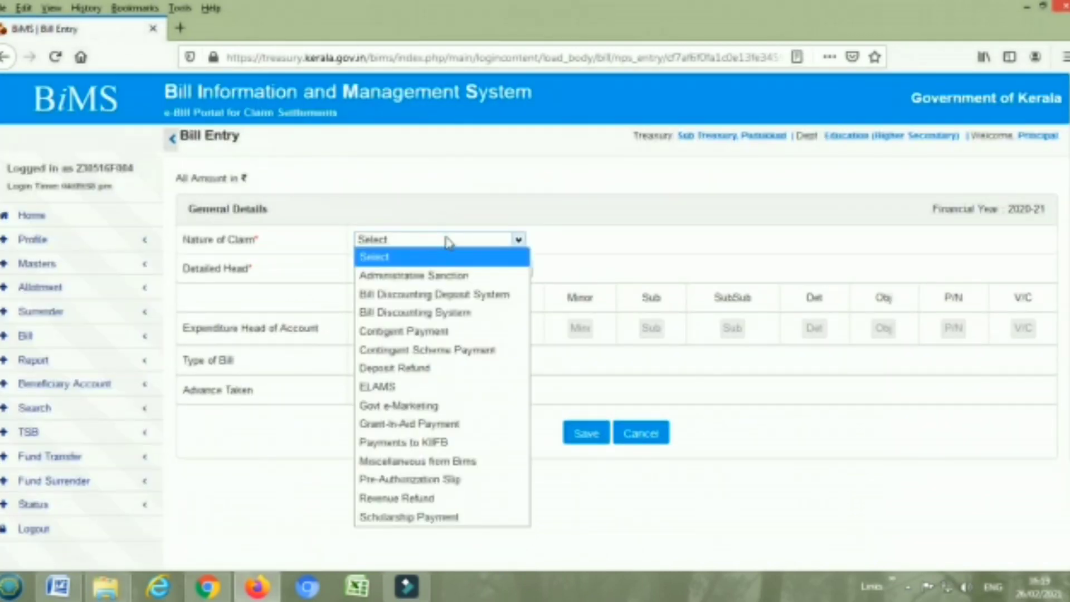
click(453, 332)
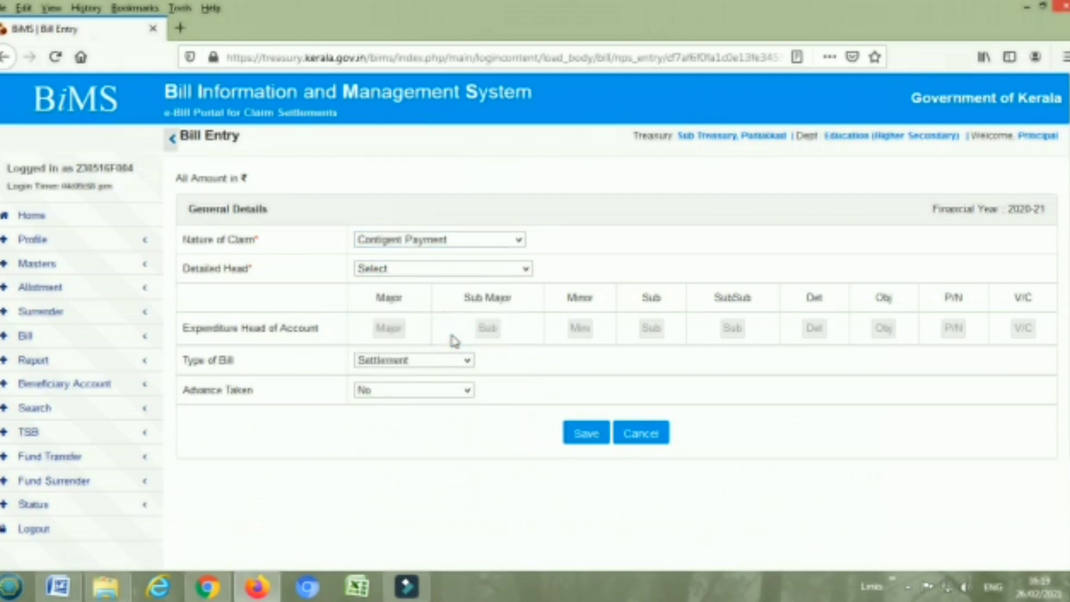
click(510, 269)
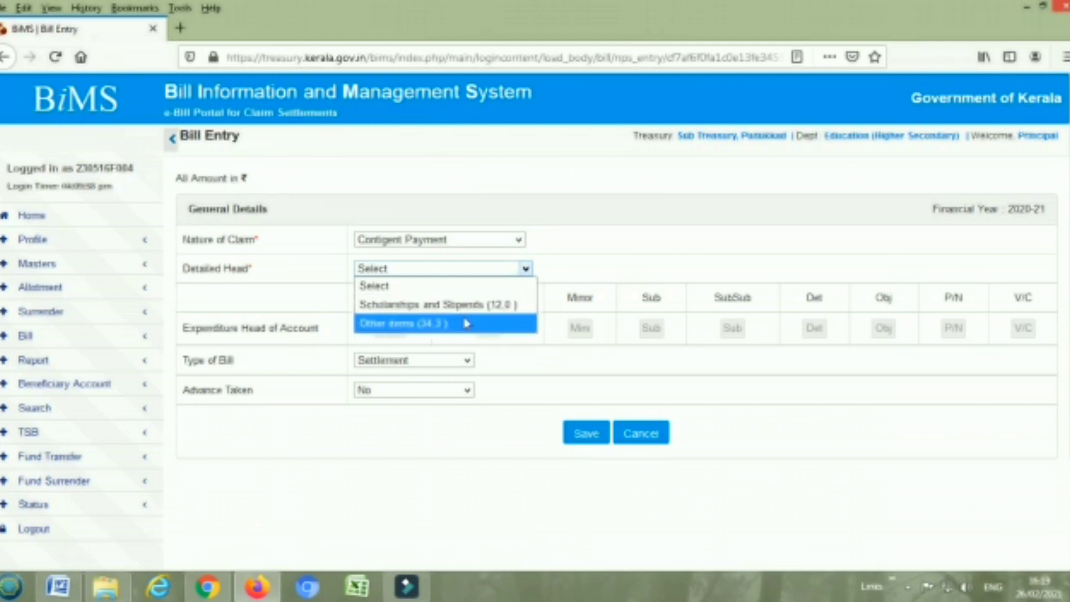
click(467, 323)
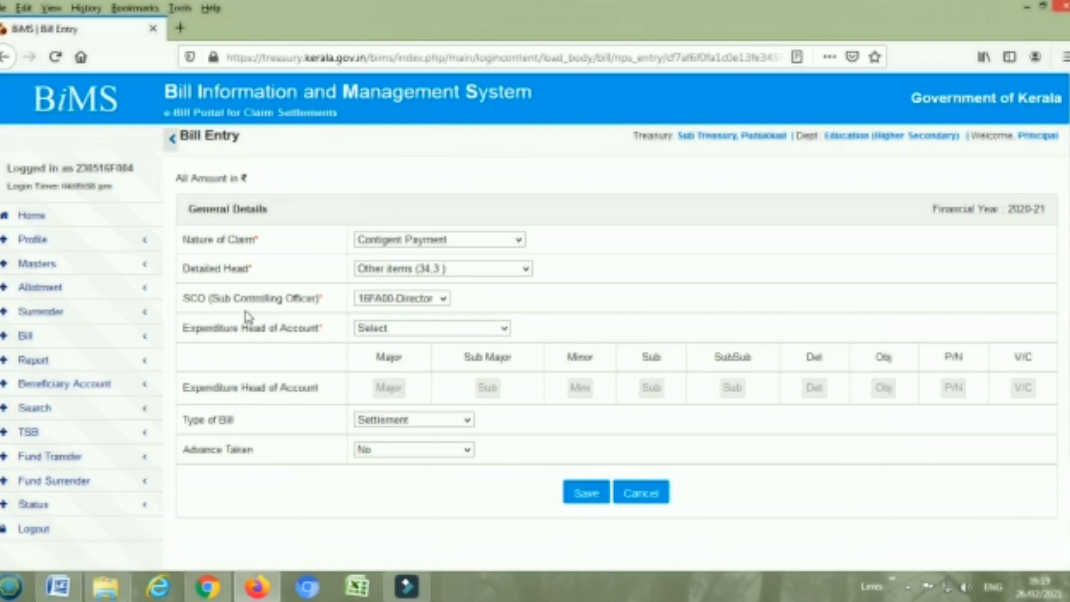
click(423, 328)
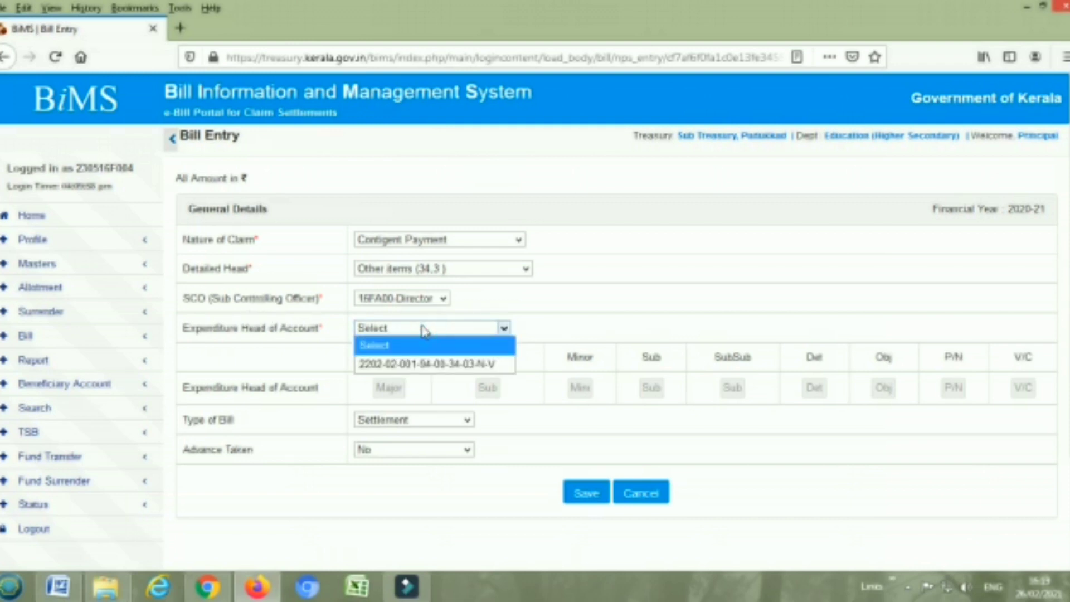
click(440, 363)
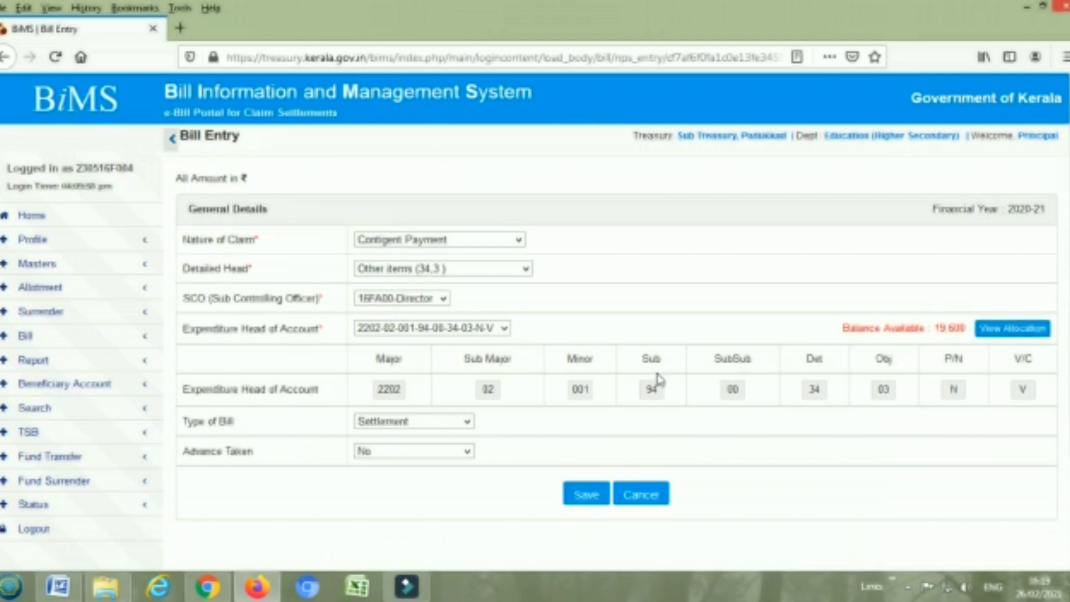
scroll(735, 384, down, 2)
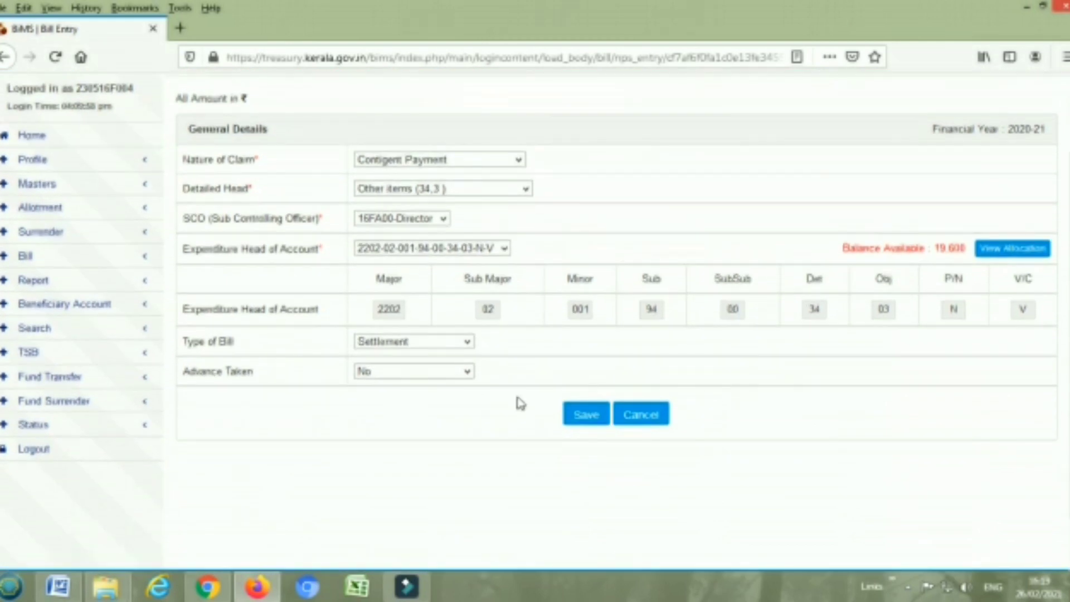
click(412, 344)
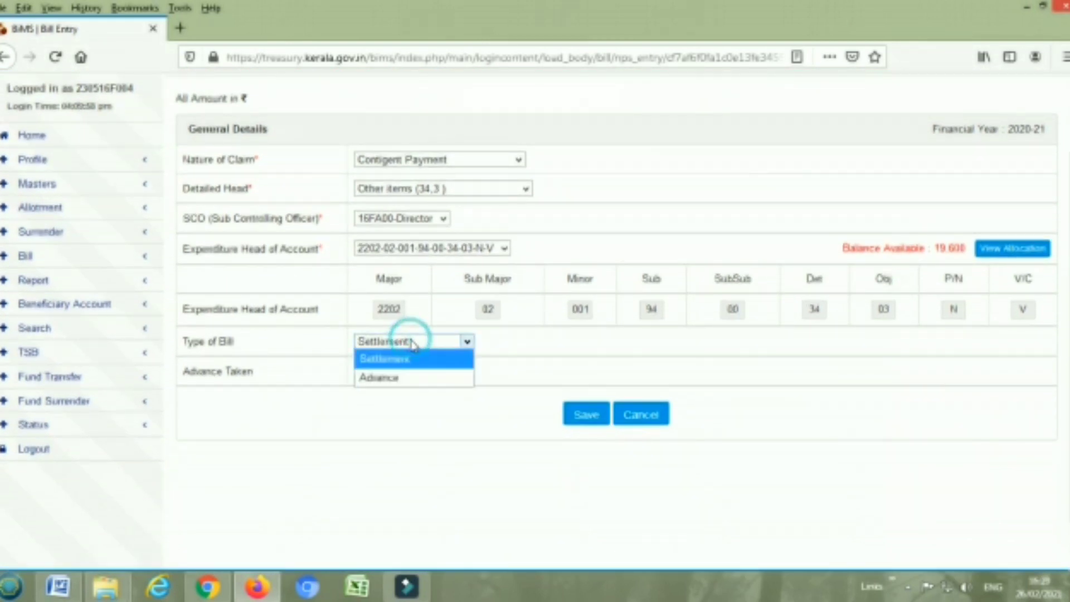
click(402, 379)
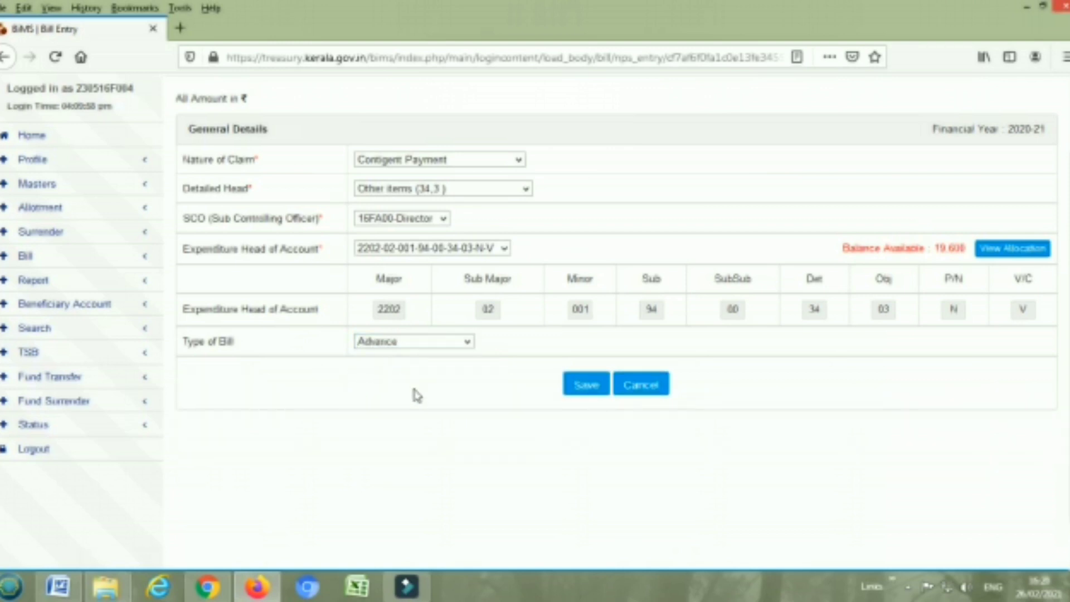
click(587, 387)
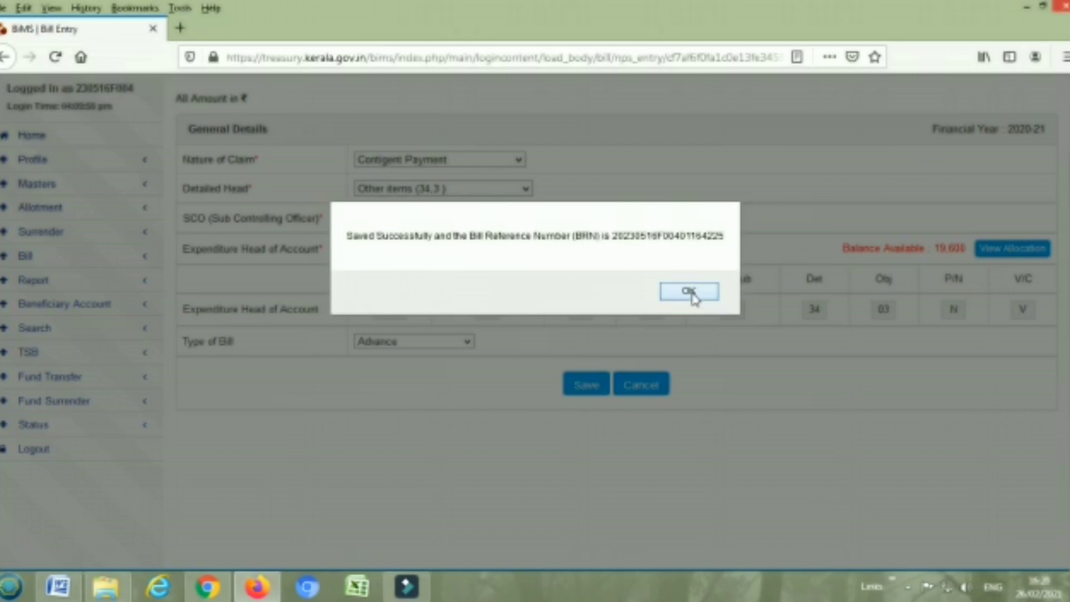
click(691, 292)
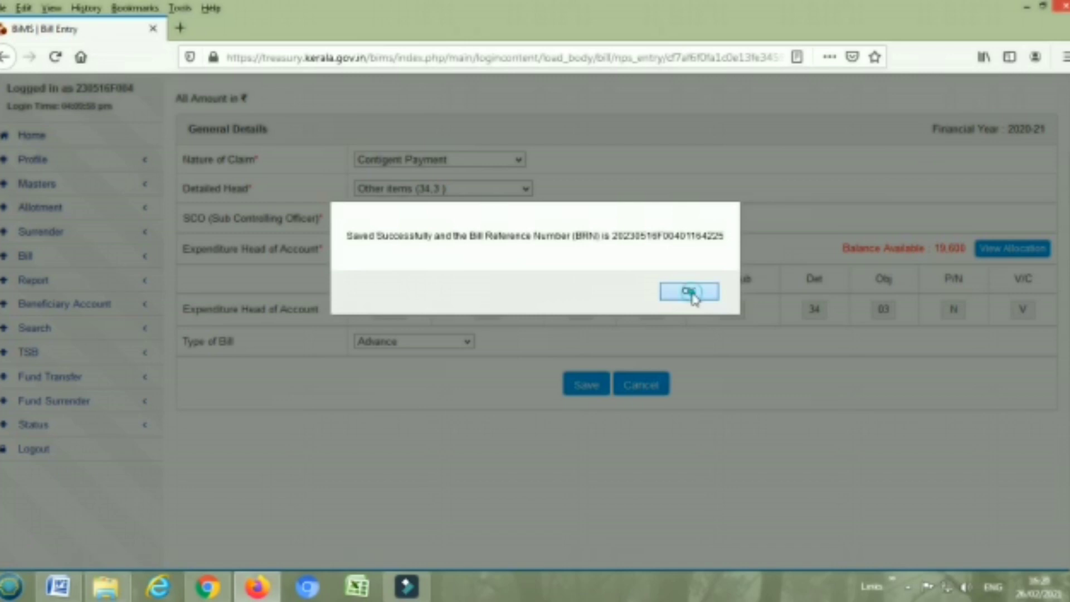
Enter 26/02/2021 as the claim row's From and To dates
scroll(725, 406, down, 3)
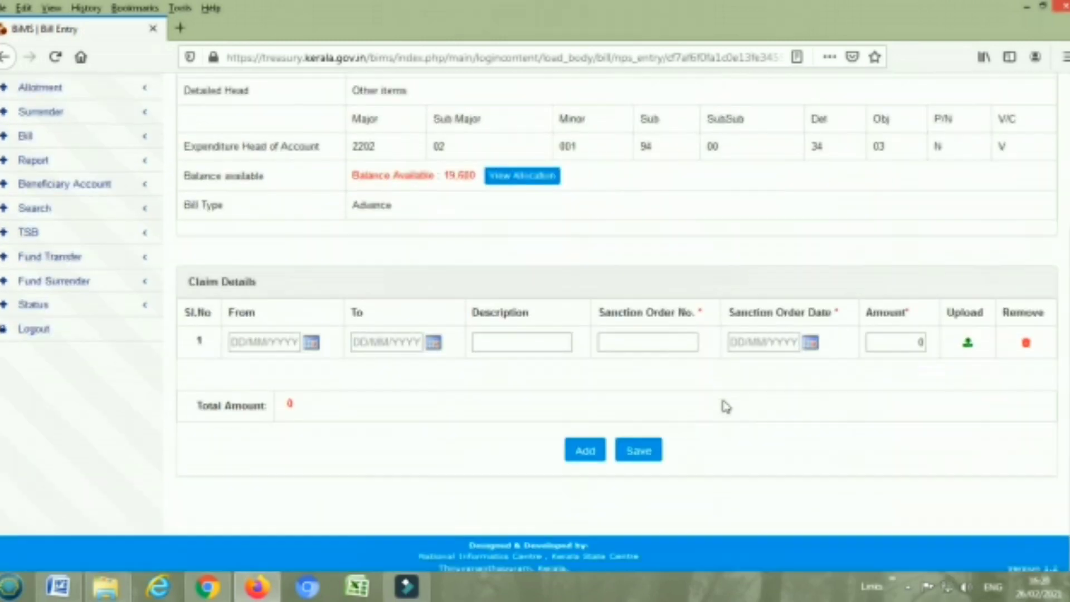
click(234, 334)
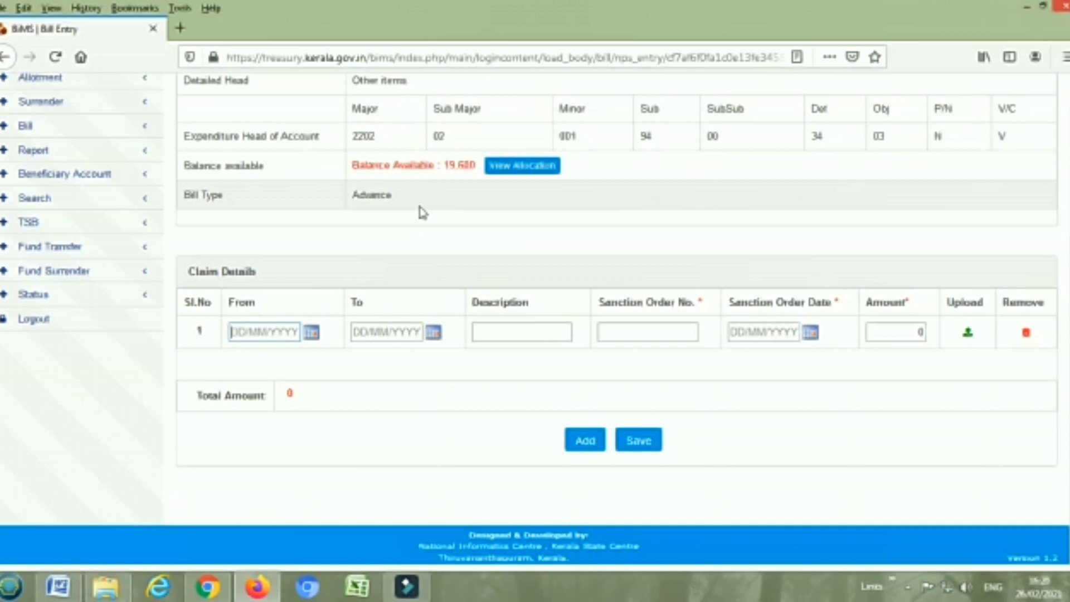
text(26/02/2021)
click(363, 330)
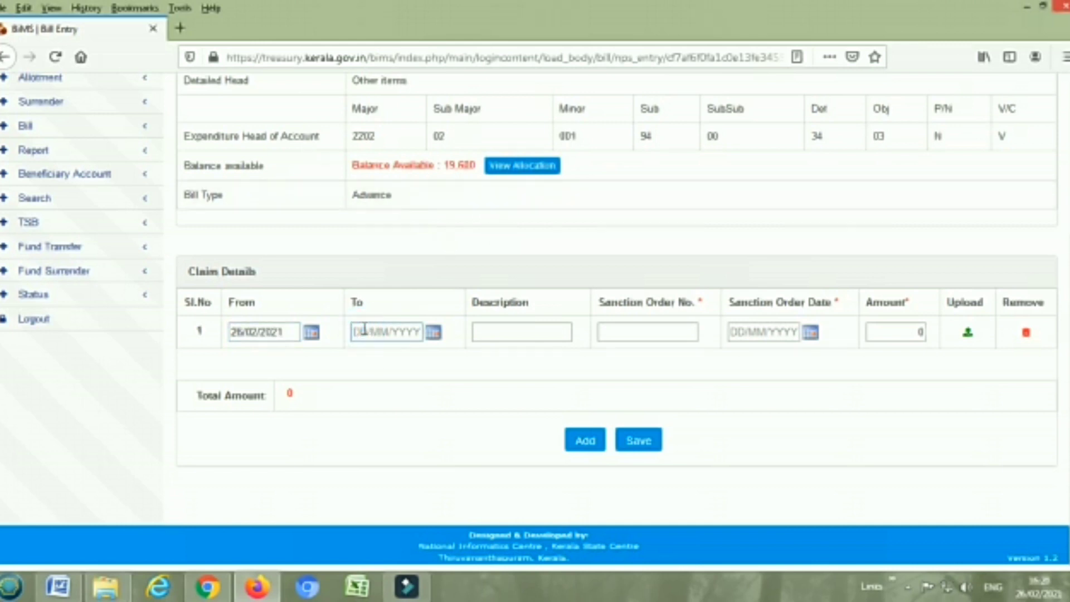
text(26/02/2021)
Set the claim description to HSE MARCH 2021 and try pasting into Sanction Order No
click(488, 336)
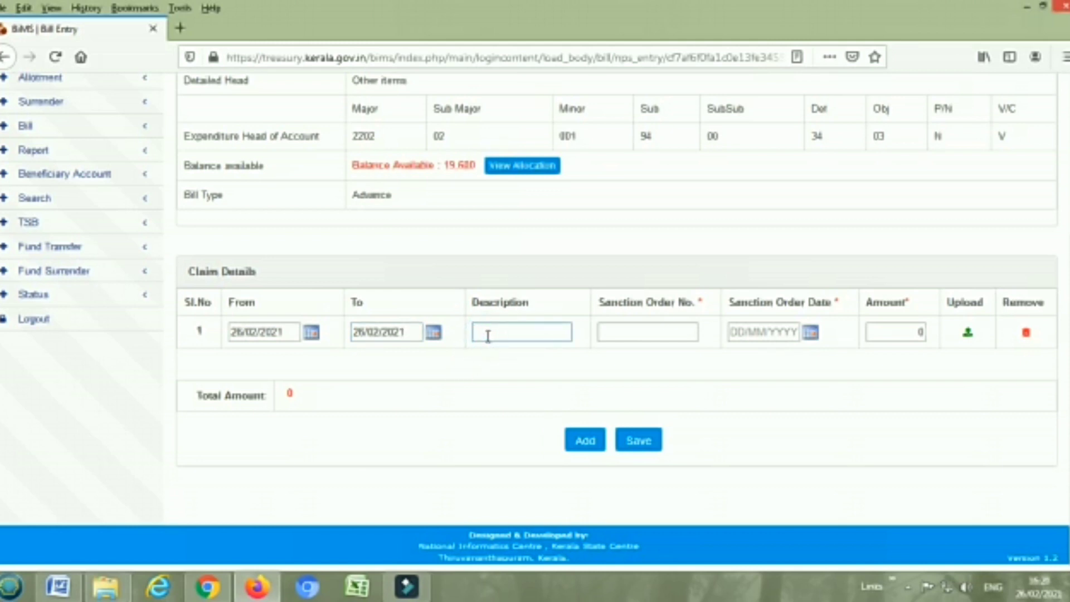
text(tour)
key(BackSpace)
key(BackSpace)
text(HSE MARCH 2021)
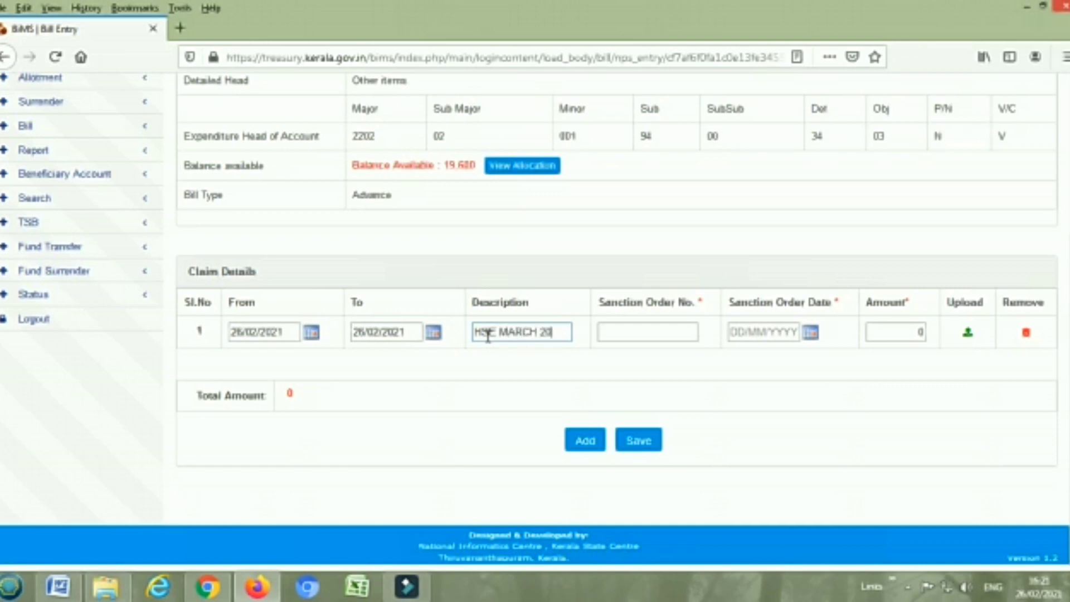
click(625, 329)
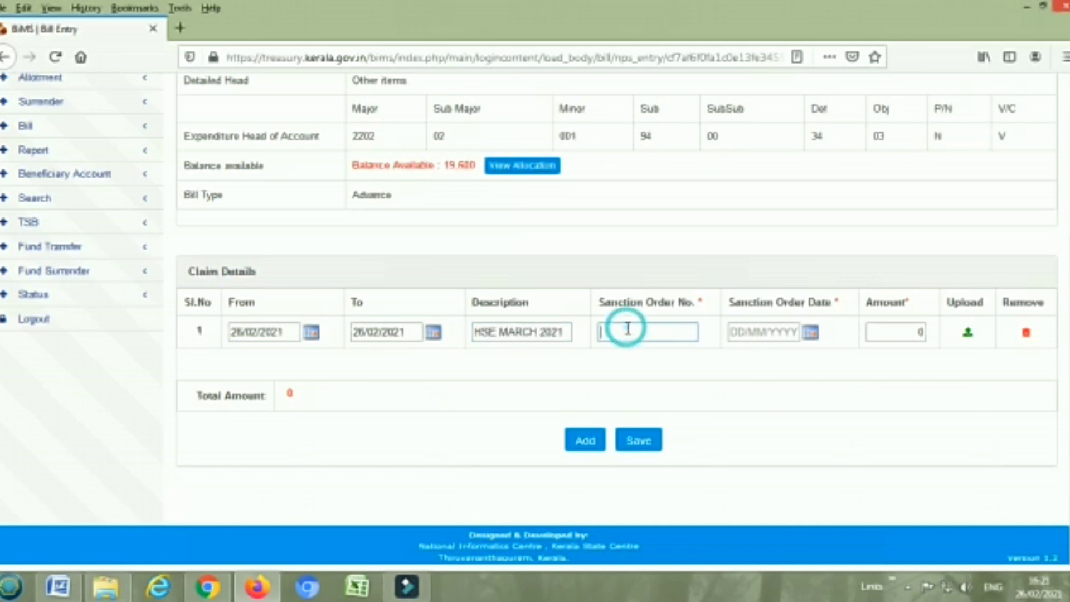
right_click(626, 329)
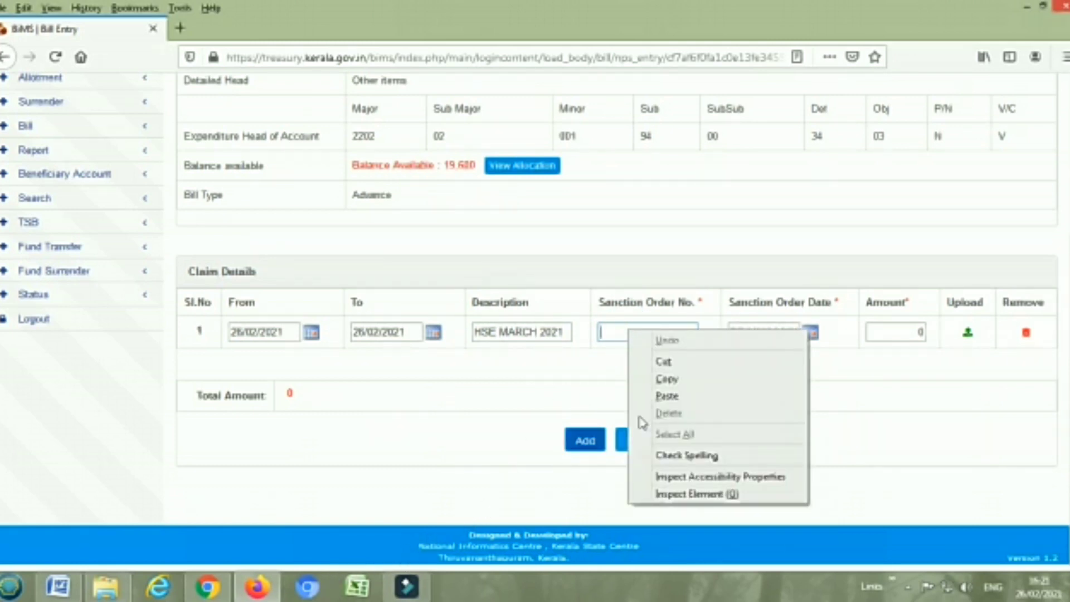
right_click(609, 329)
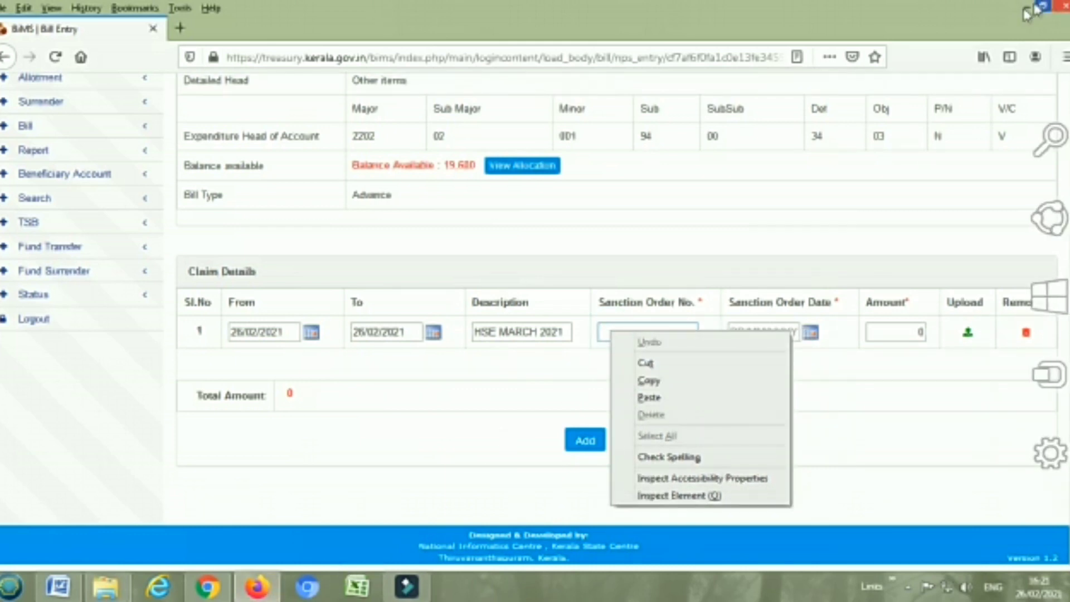
click(1068, 596)
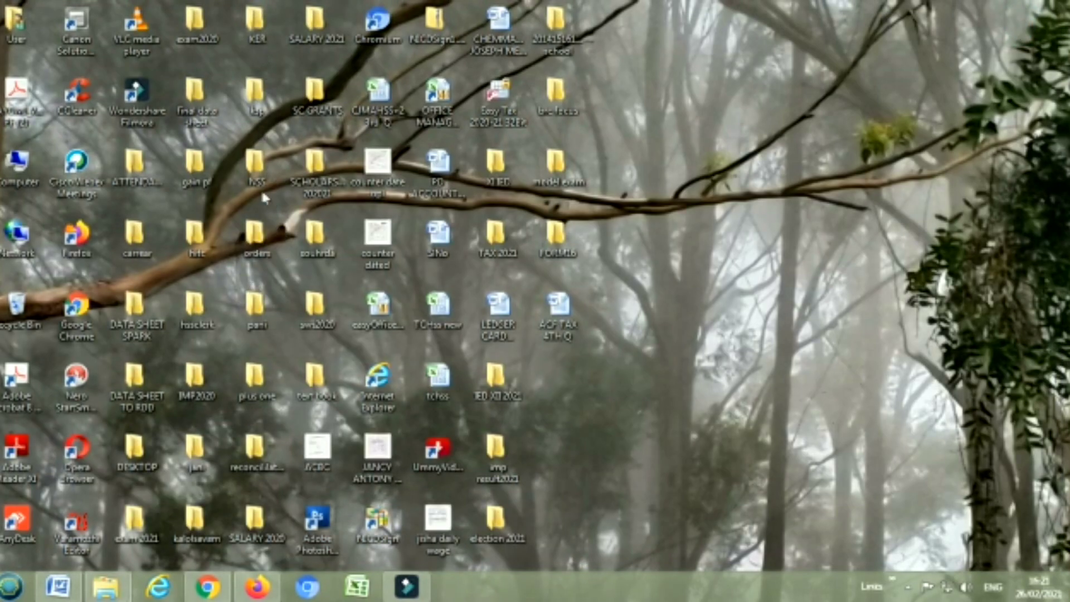
double_click(134, 522)
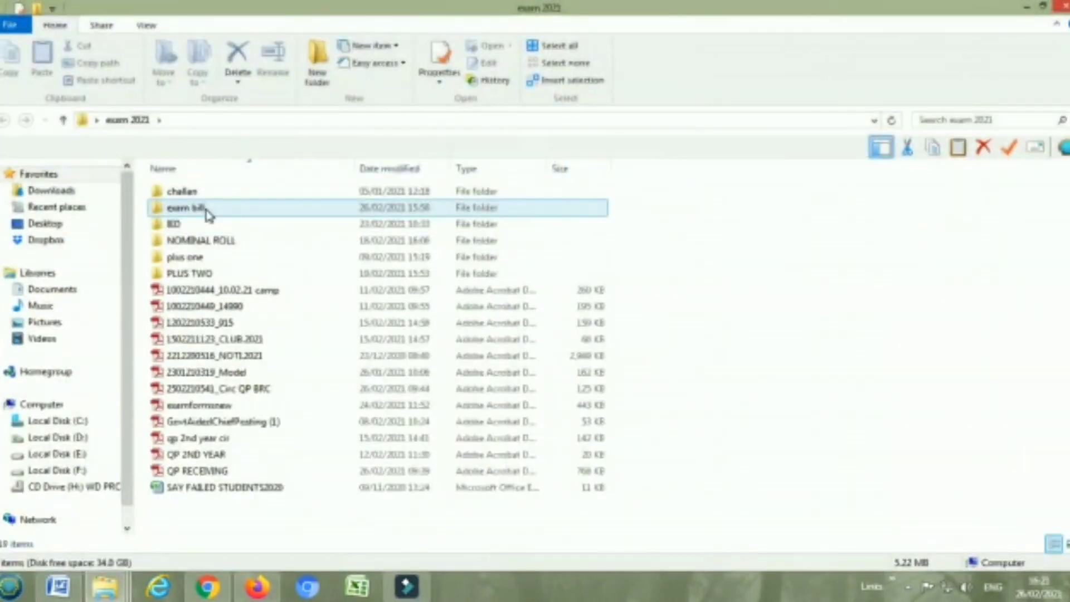
double_click(207, 214)
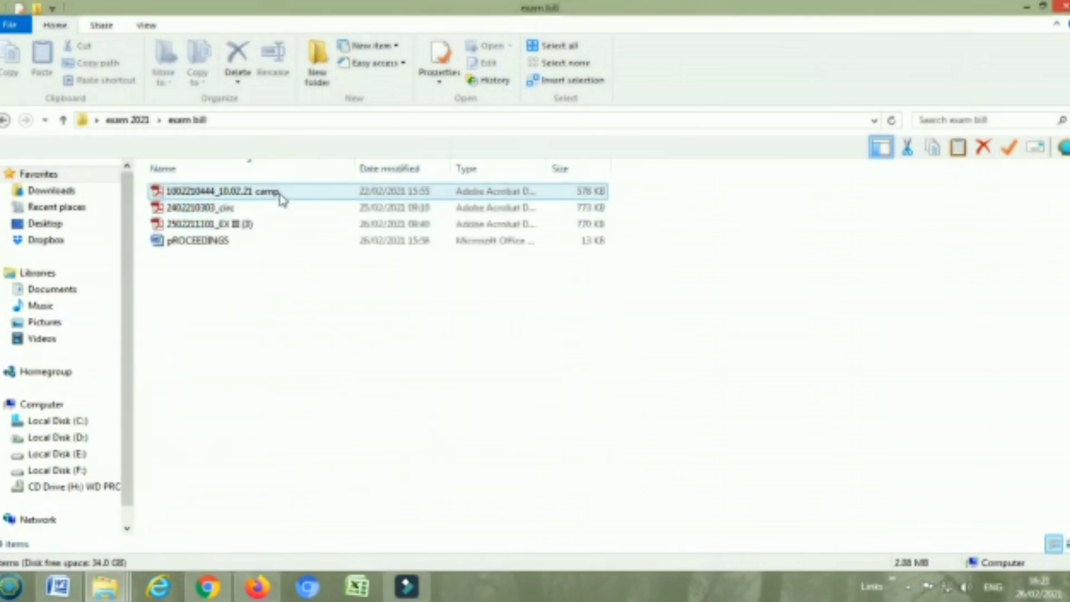
double_click(243, 208)
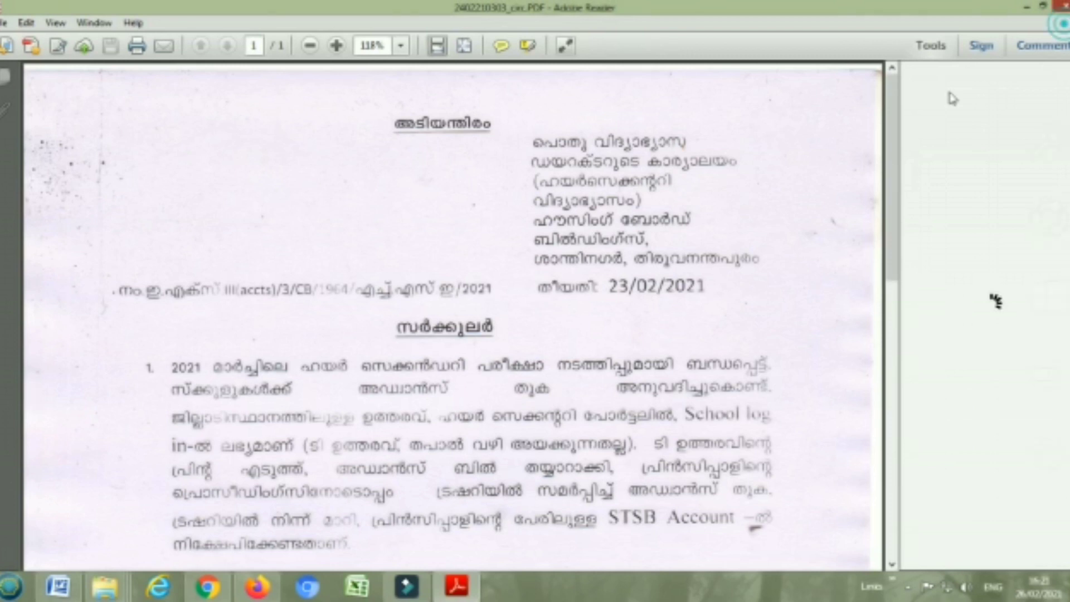
click(1059, 6)
double_click(272, 192)
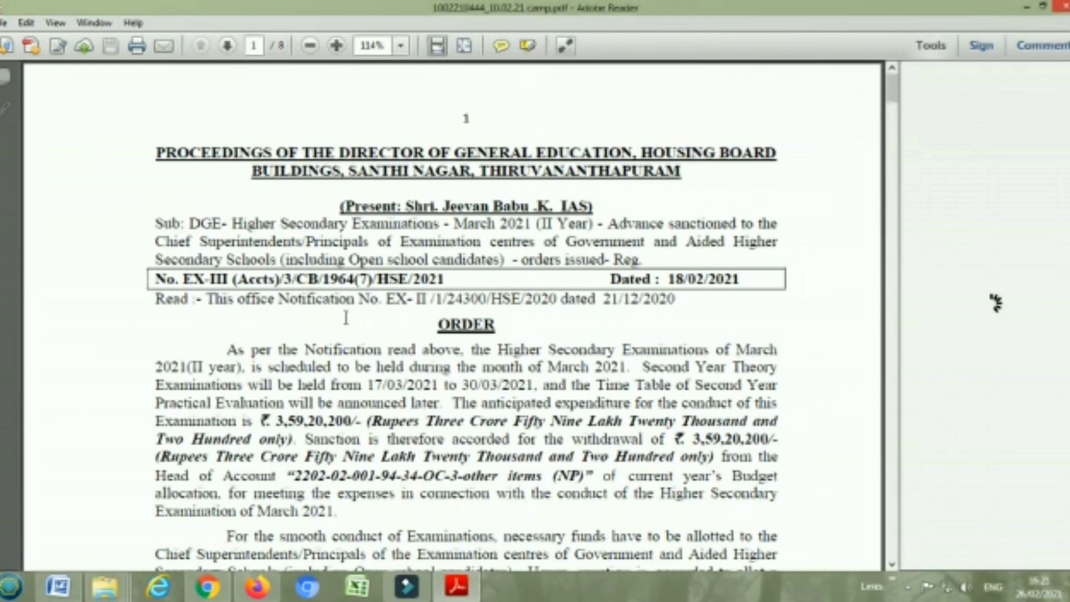
scroll(335, 317, down, 10)
scroll(402, 407, down, 4)
scroll(400, 399, down, 6)
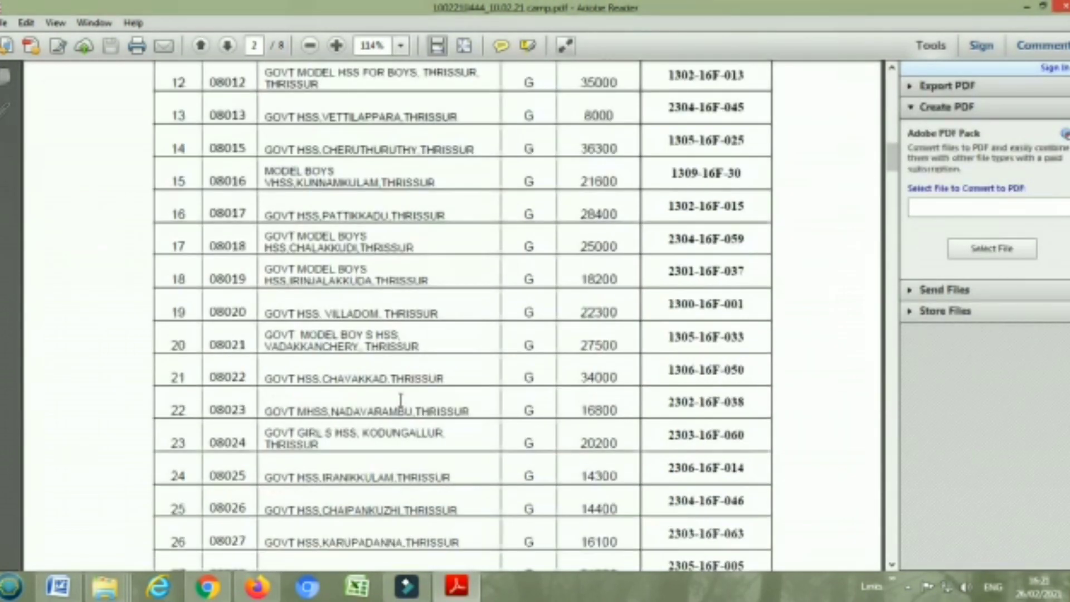
scroll(401, 399, up, 12)
scroll(401, 399, up, 10)
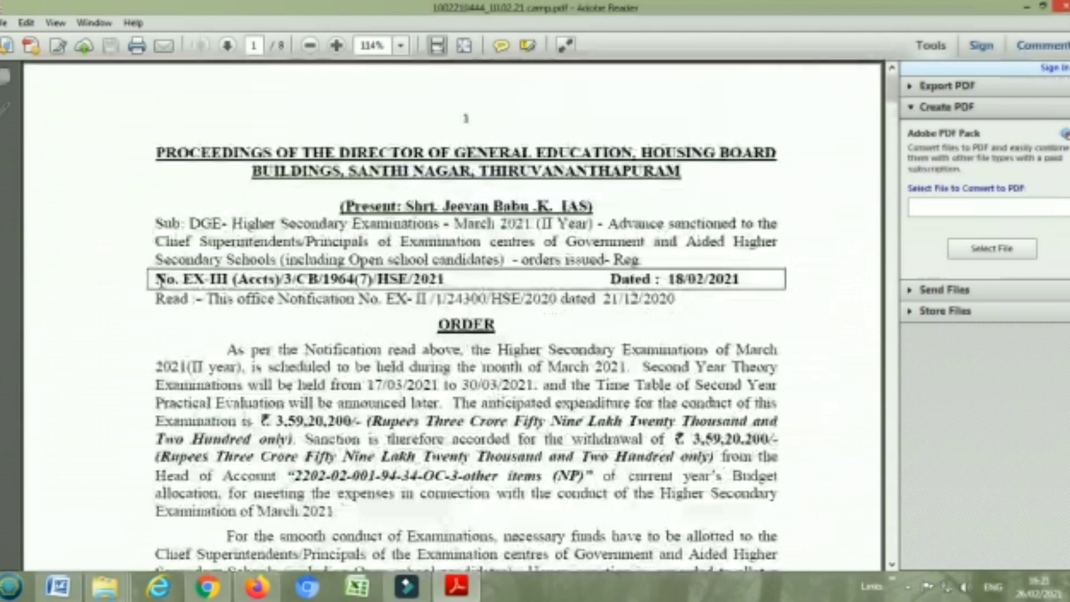
drag(155, 279, 430, 286)
right_click(430, 286)
click(463, 289)
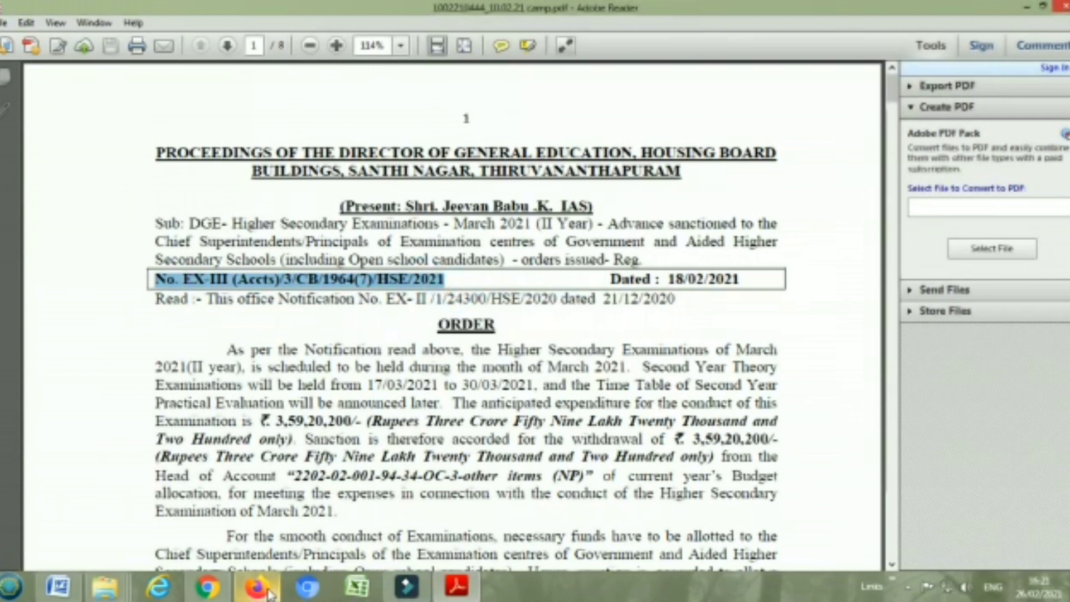
click(256, 587)
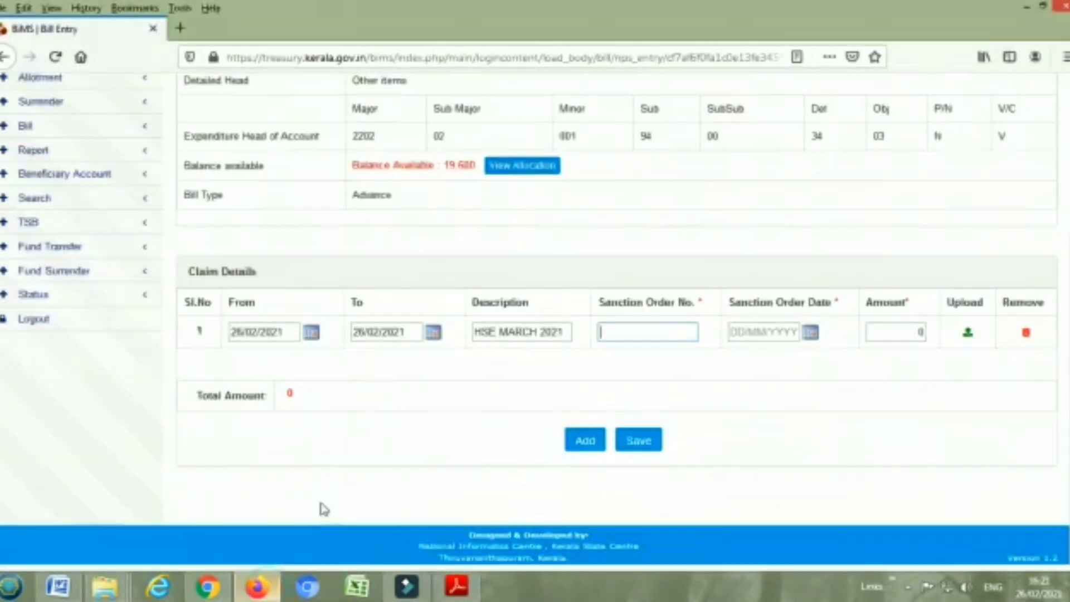
Paste the sanction order number and enter sanction date 18/02/2021
click(615, 330)
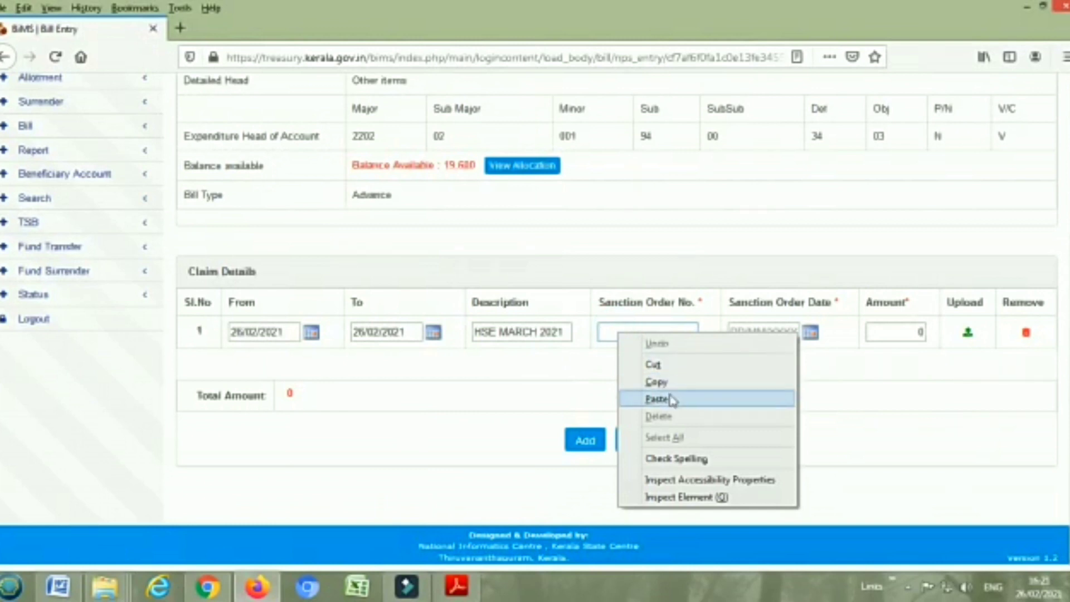
click(671, 399)
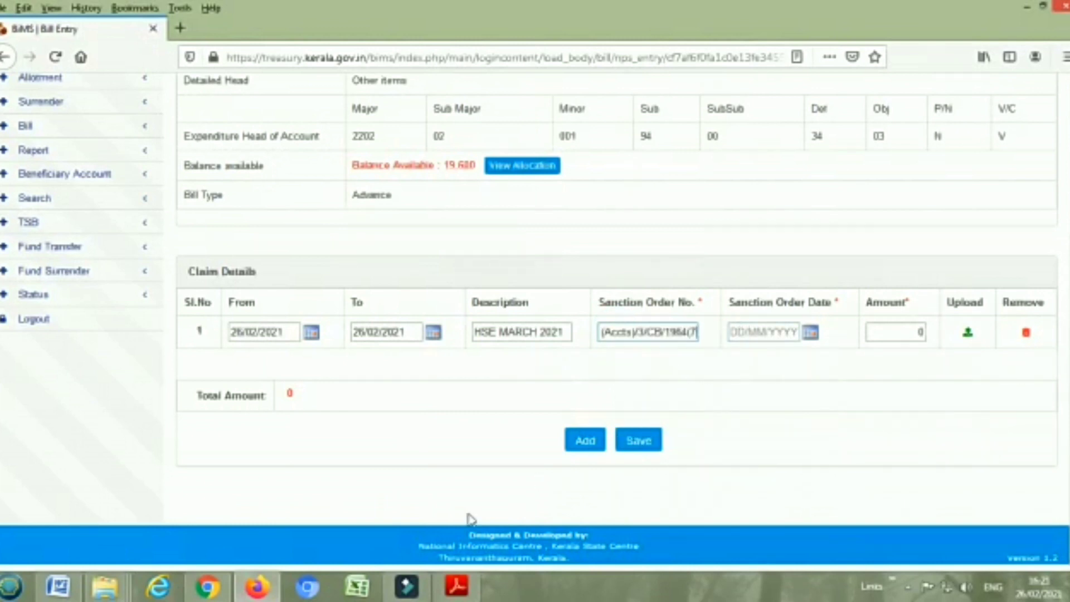
click(457, 586)
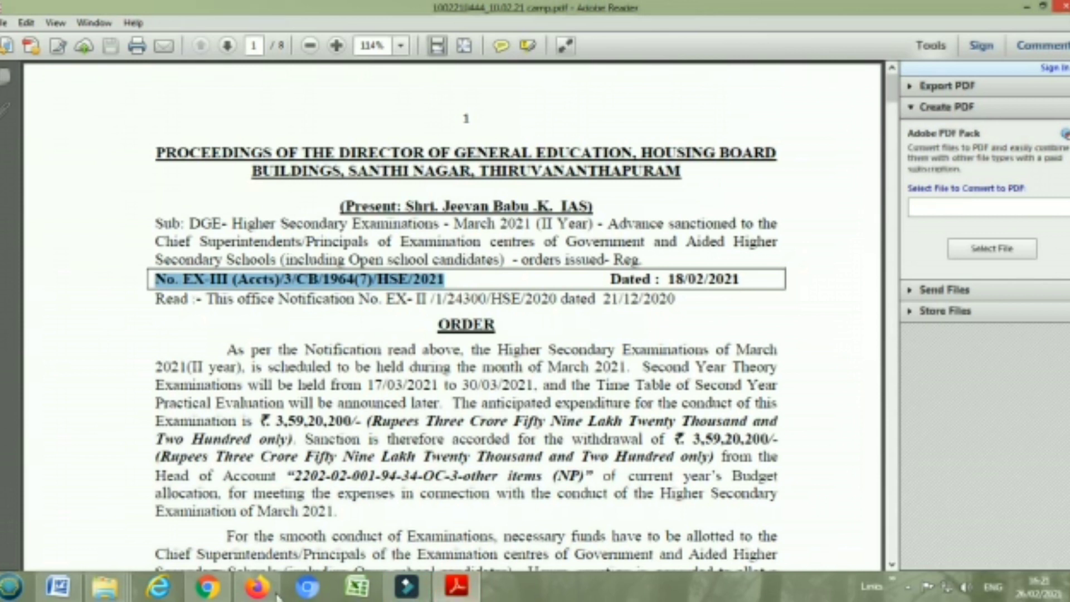
click(256, 586)
click(734, 334)
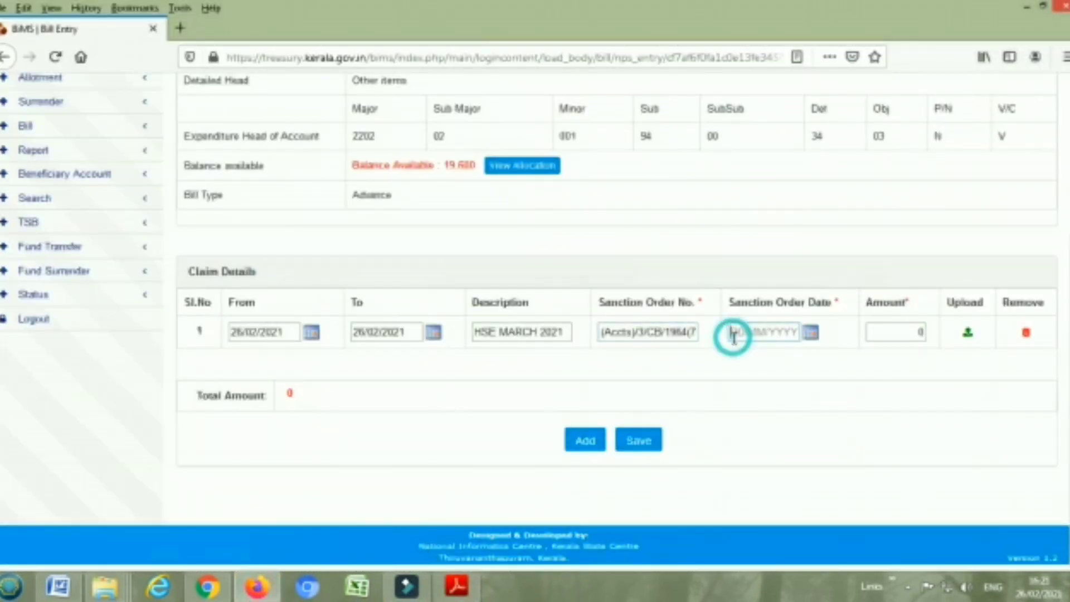
text(18022021)
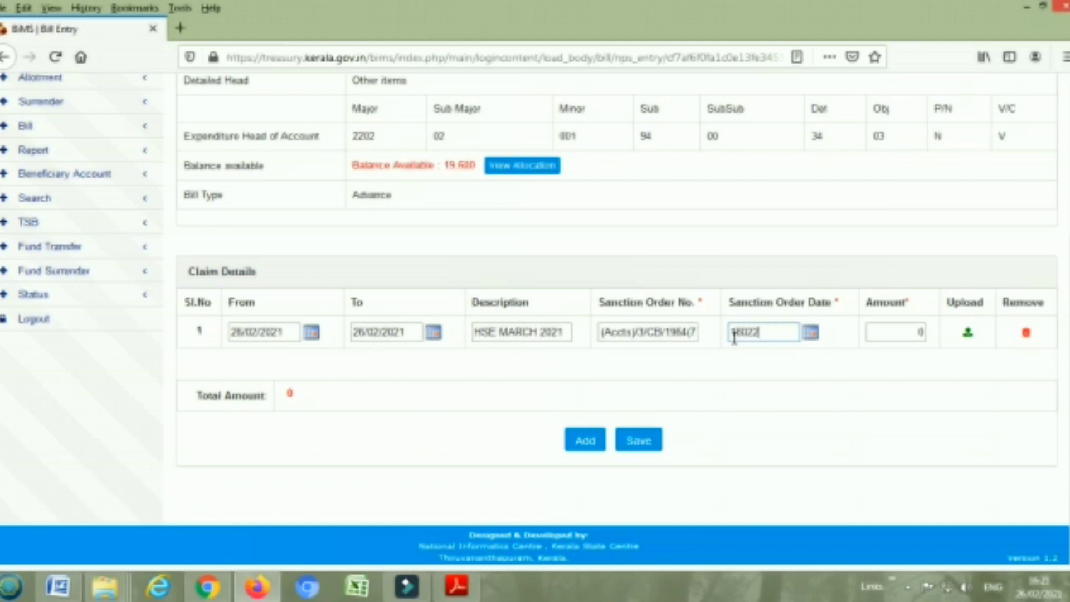
click(741, 333)
text(/02/2021)
click(756, 333)
text(/2021)
click(756, 333)
text(/)
Enter claim amount 19600, save the claim row, and skip deductions
click(903, 332)
text(9600)
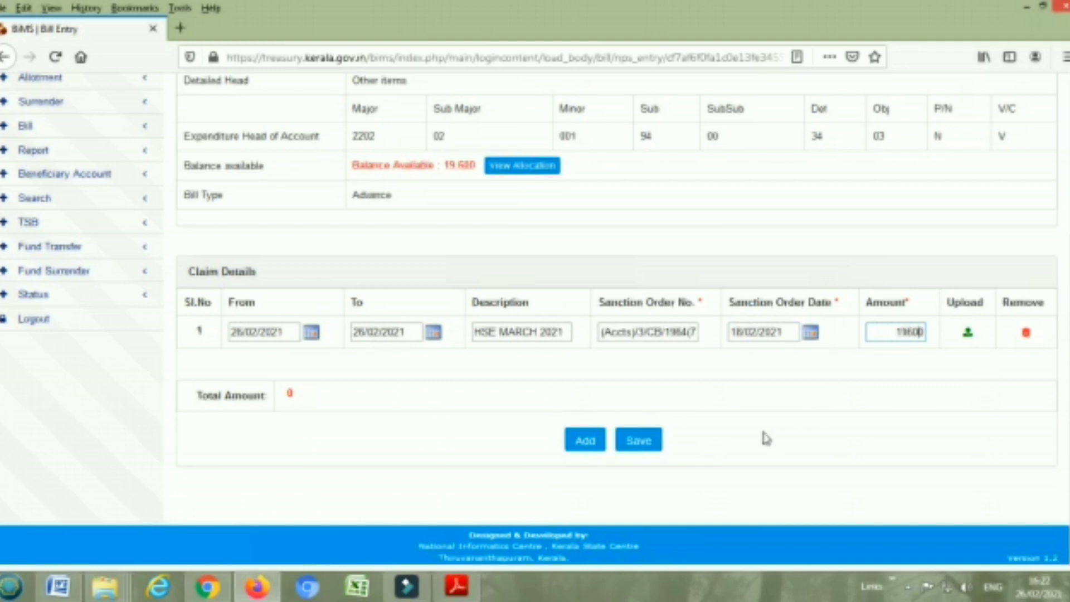
click(647, 441)
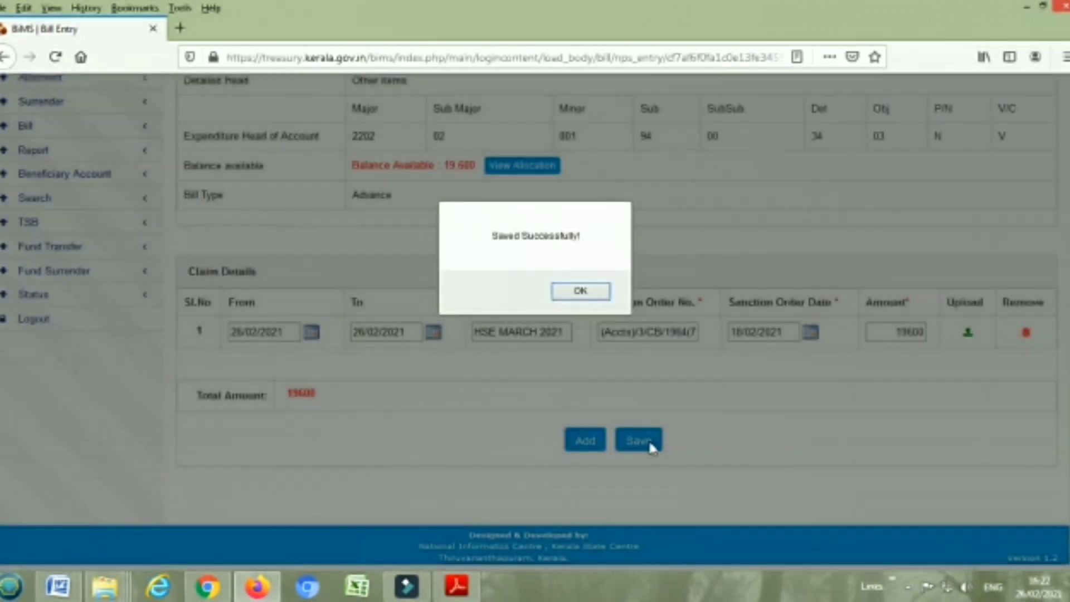
click(583, 292)
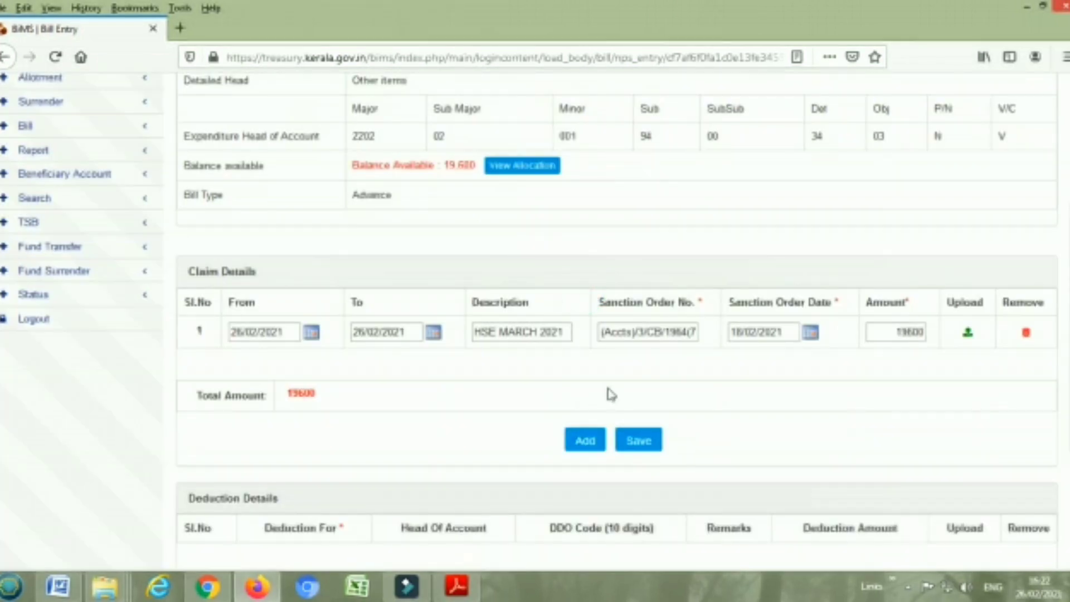
scroll(611, 394, down, 3)
click(661, 443)
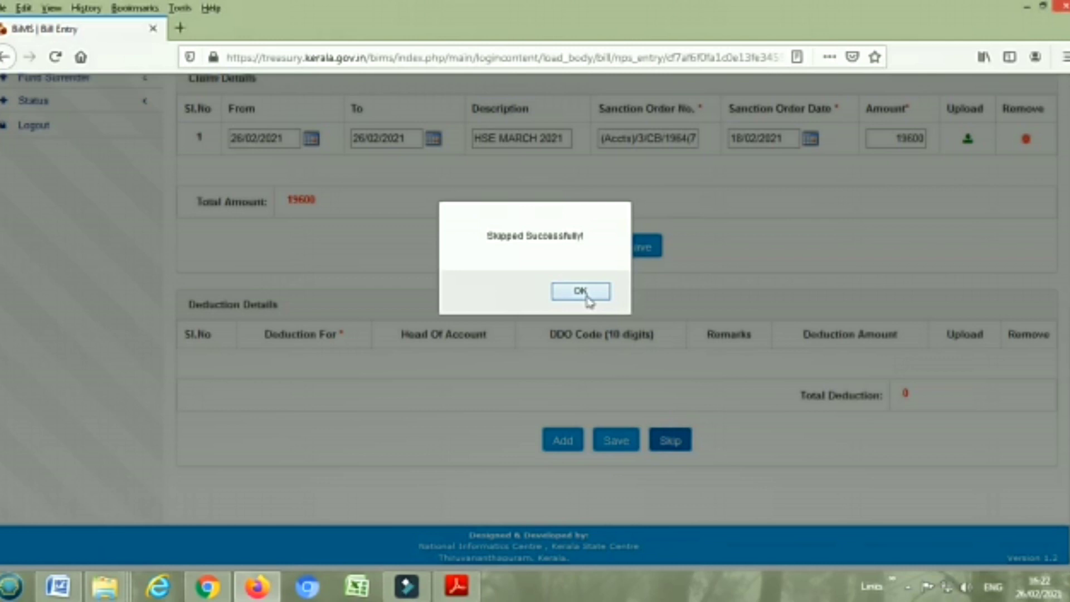
click(580, 291)
scroll(593, 335, down, 3)
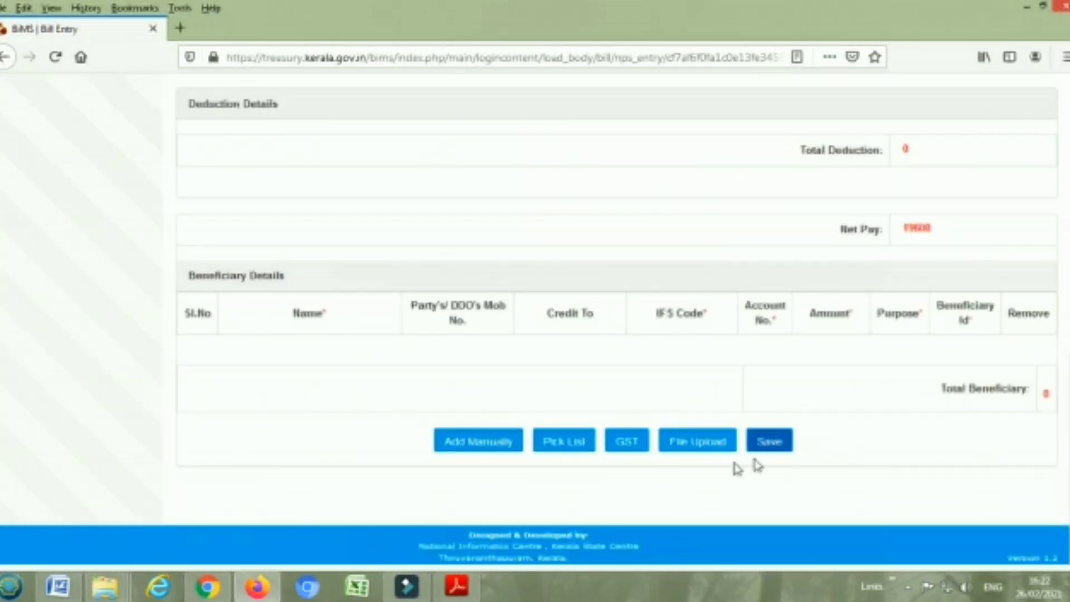
Find the beneficiary pick list empty, so add a beneficiary manually named PRINCIPAL
click(572, 448)
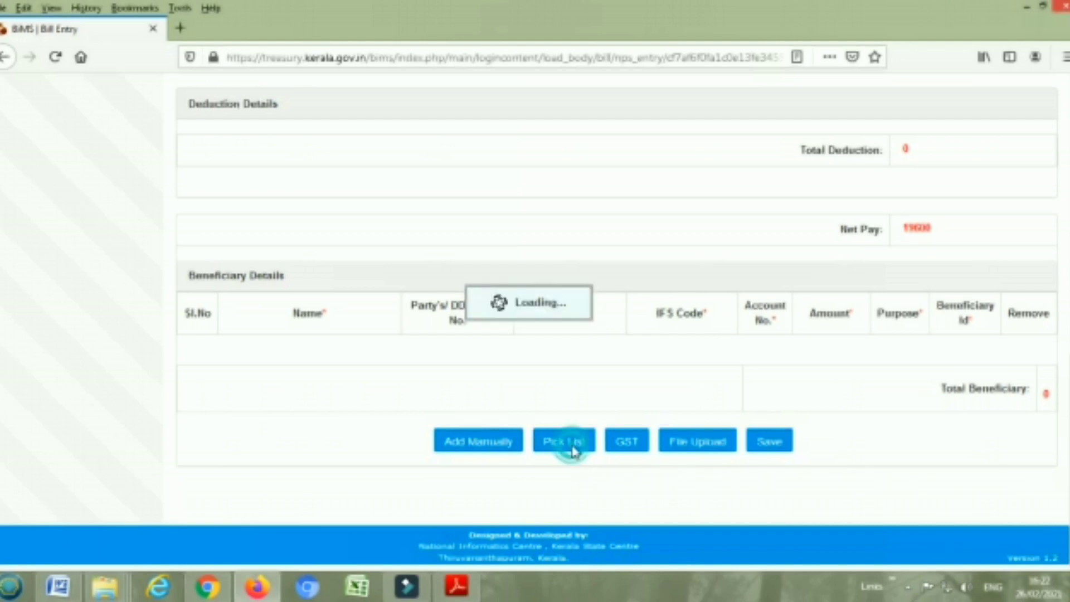
click(962, 158)
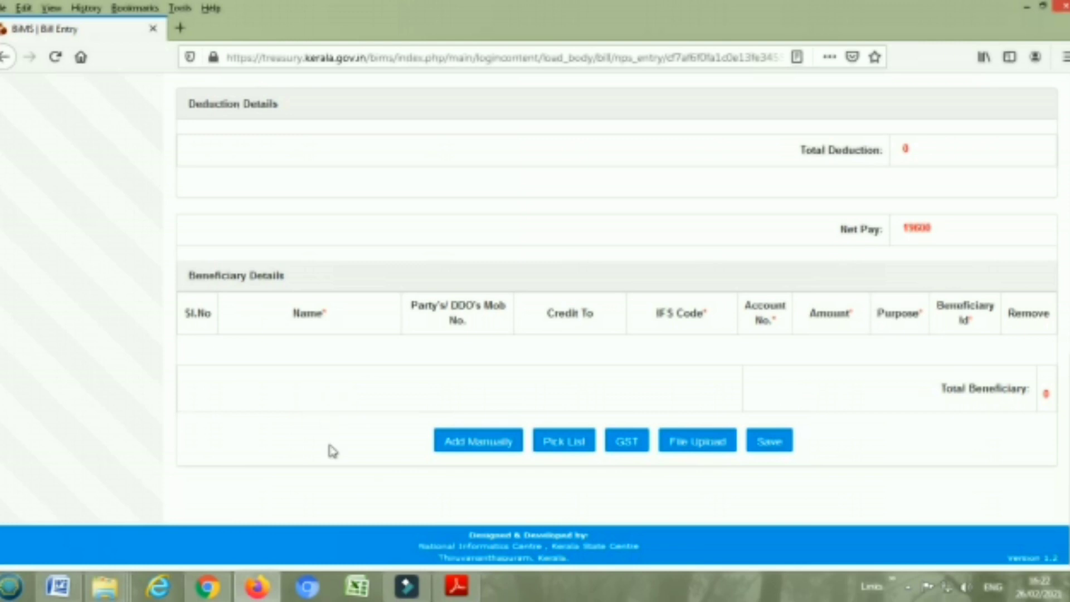
click(479, 442)
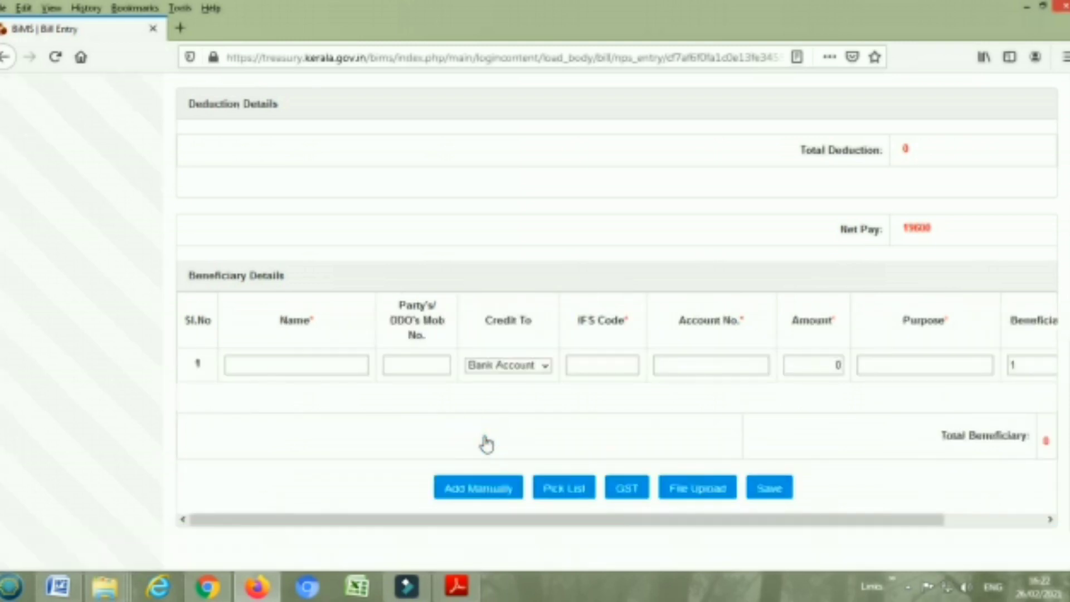
click(253, 370)
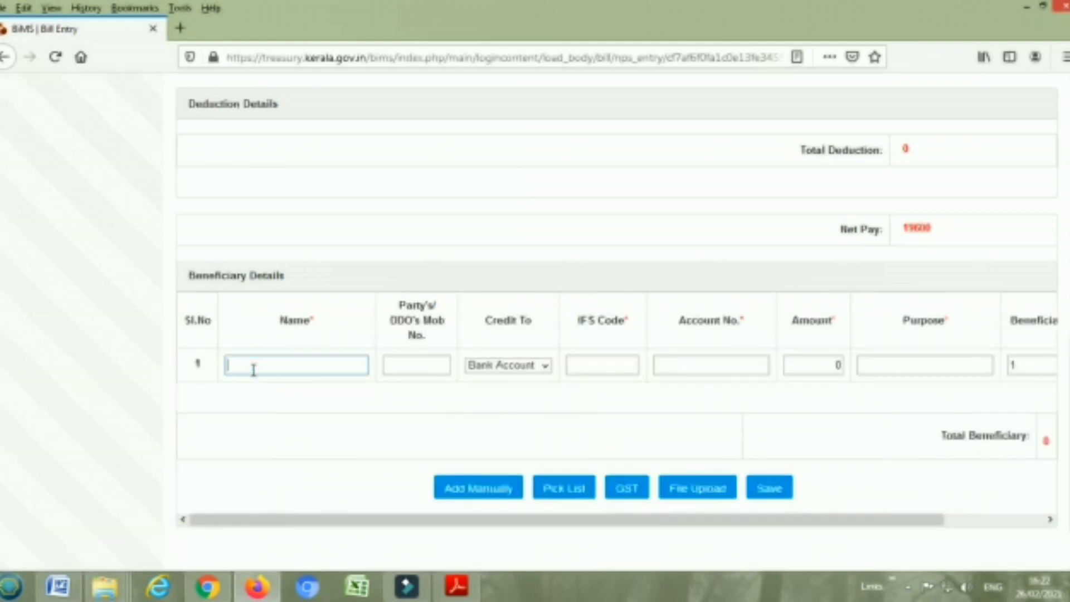
text(PRINCIPAL)
Credit the beneficiary to STSB with amount 19600 and purpose HSE MARCH 2021
click(529, 372)
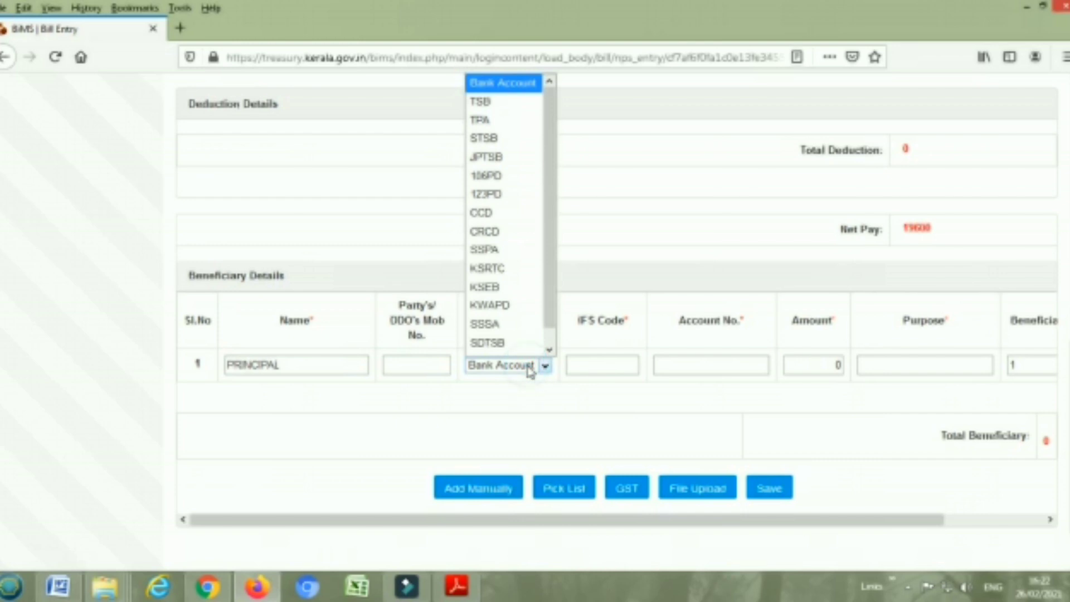
click(522, 137)
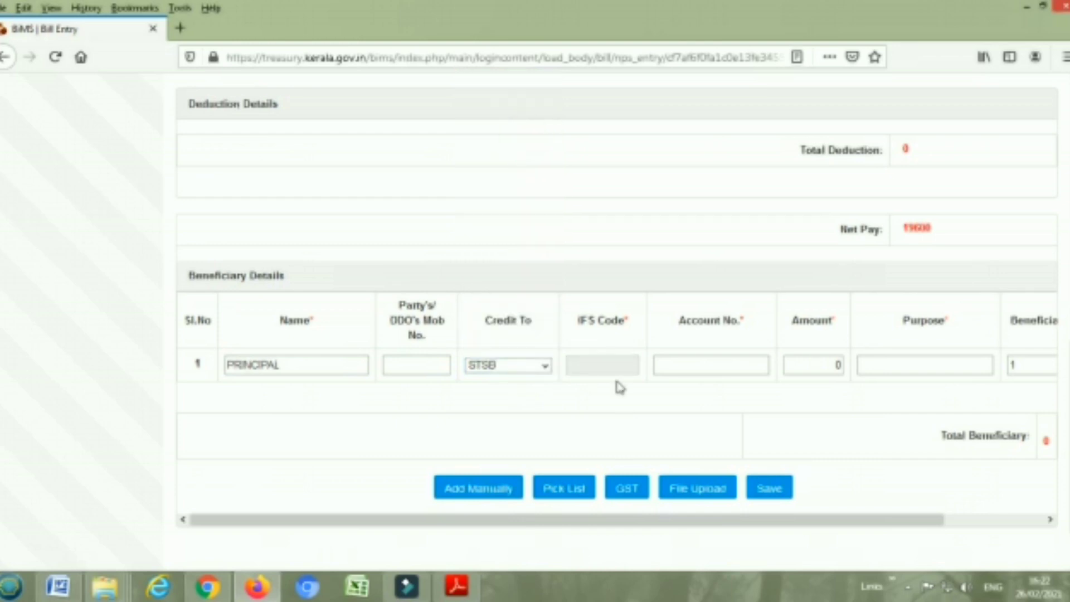
click(814, 365)
text(19600)
click(902, 370)
text(HSE)
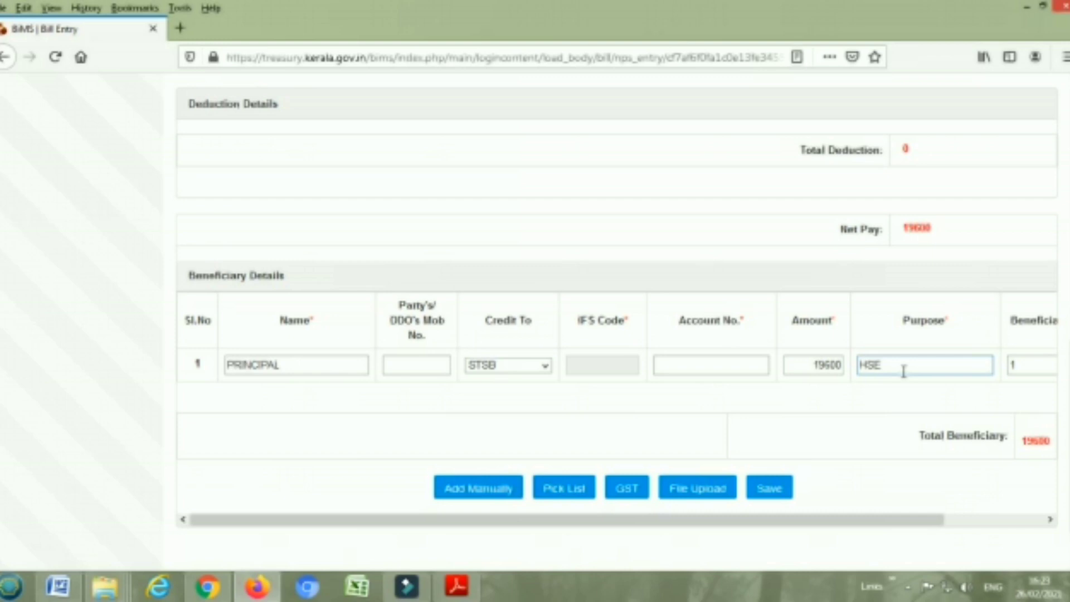
text( MARCH 2021)
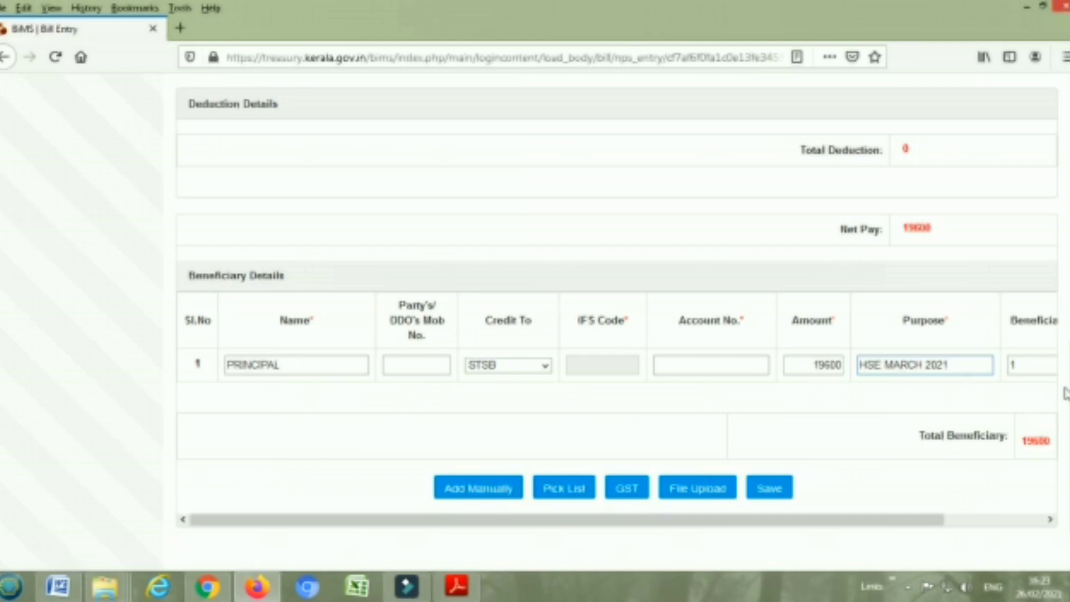
scroll(537, 457, down, 2)
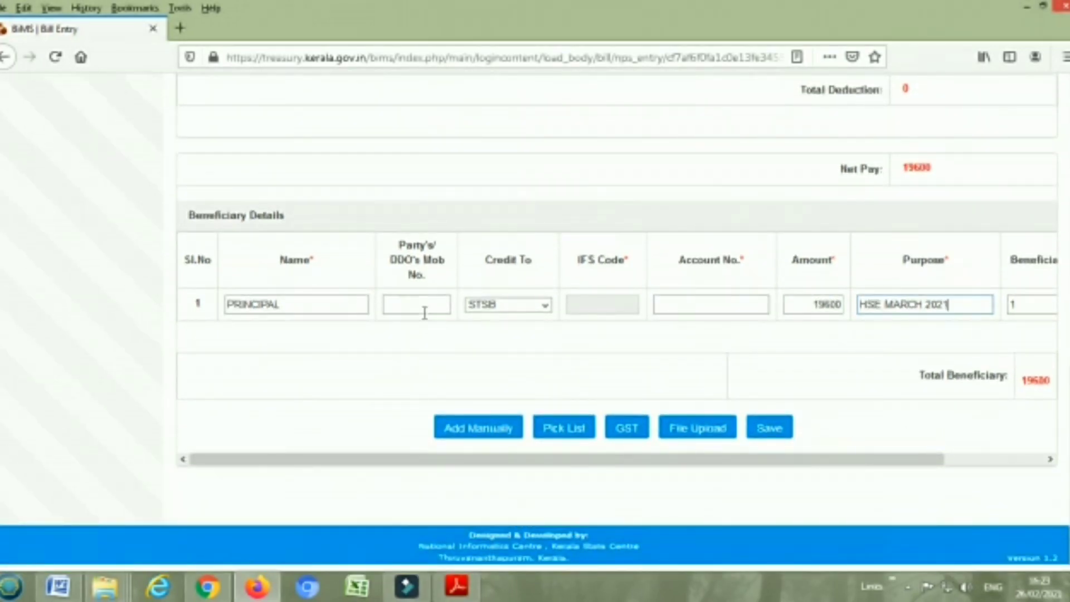
Enter the party's mobile number and the beneficiary's STSB account number
click(407, 303)
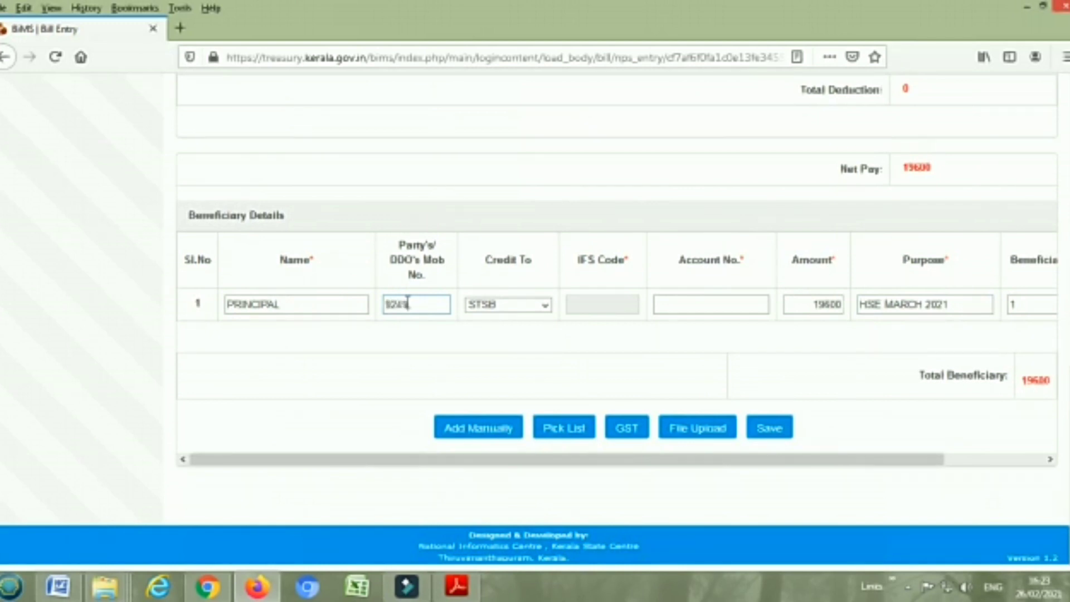
click(678, 301)
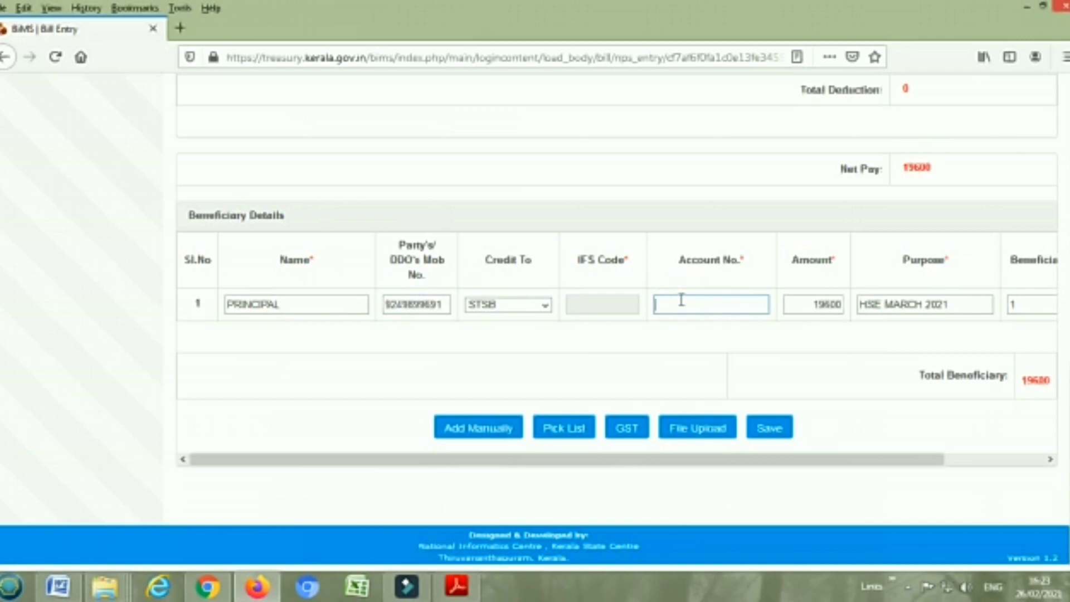
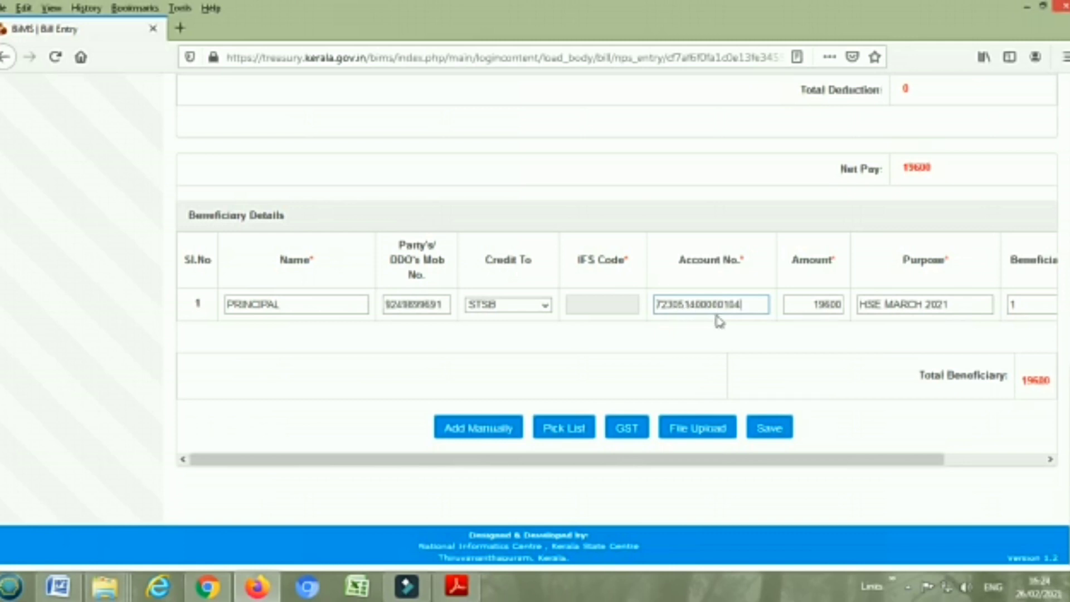
Save the PRINCIPAL beneficiary row, then save the complete bill totalling 19600
click(770, 428)
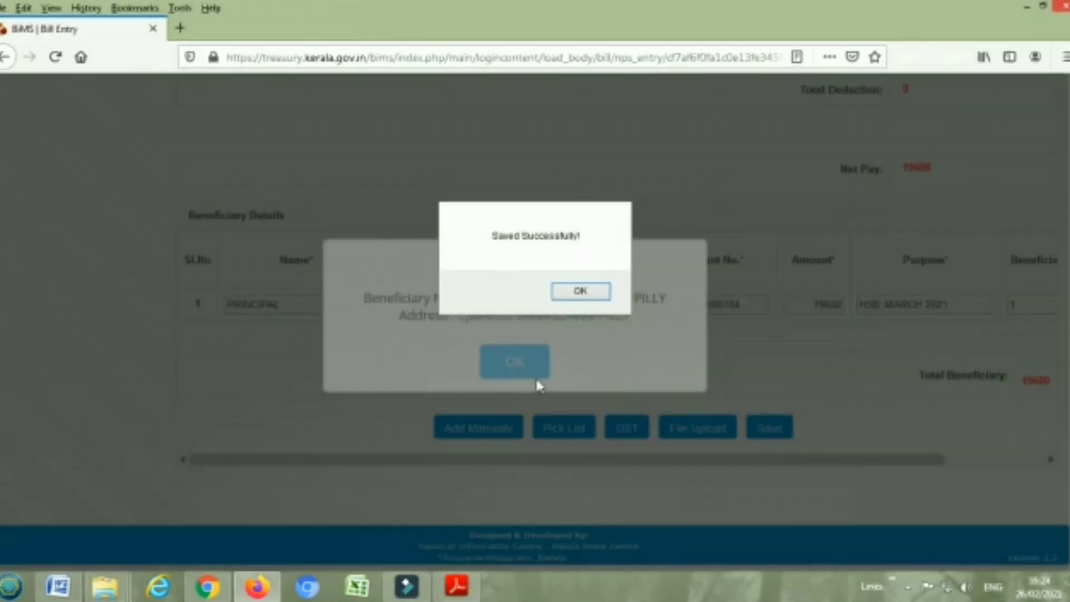
click(594, 293)
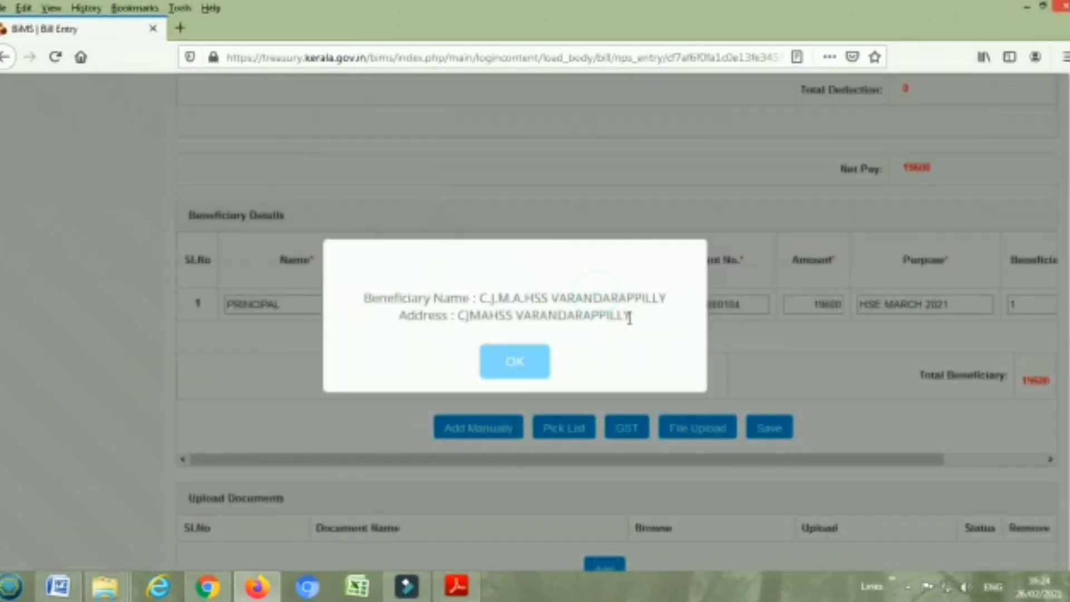
click(518, 362)
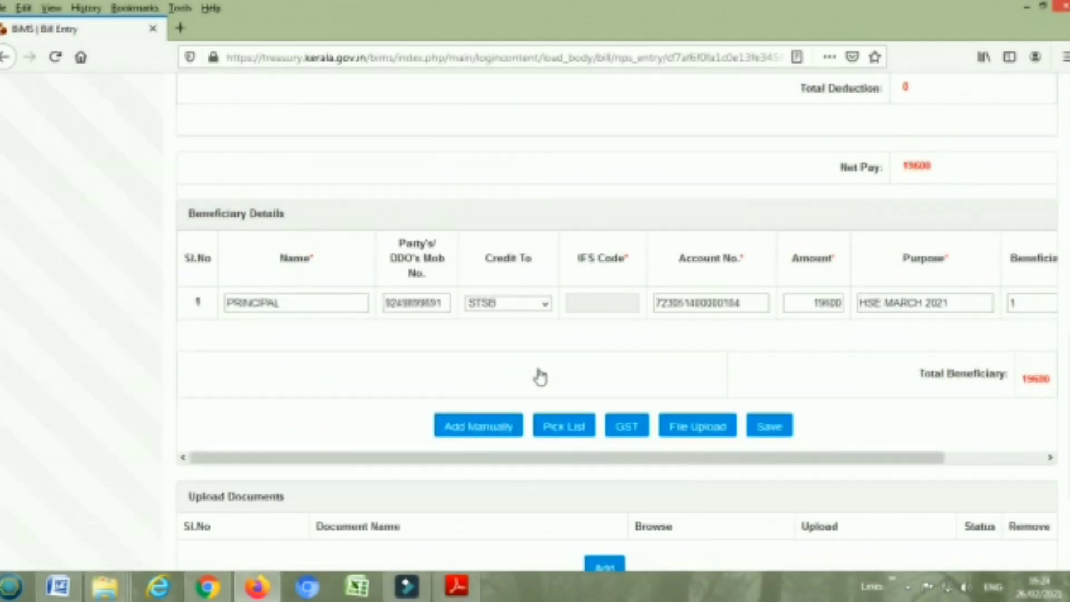
scroll(559, 409, down, 3)
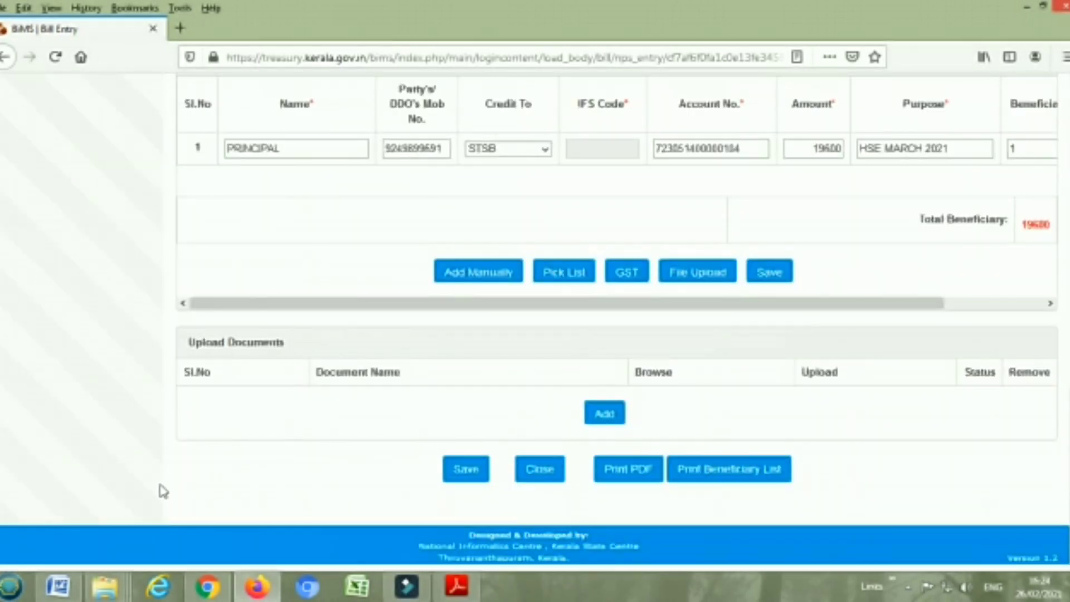
click(449, 469)
click(461, 478)
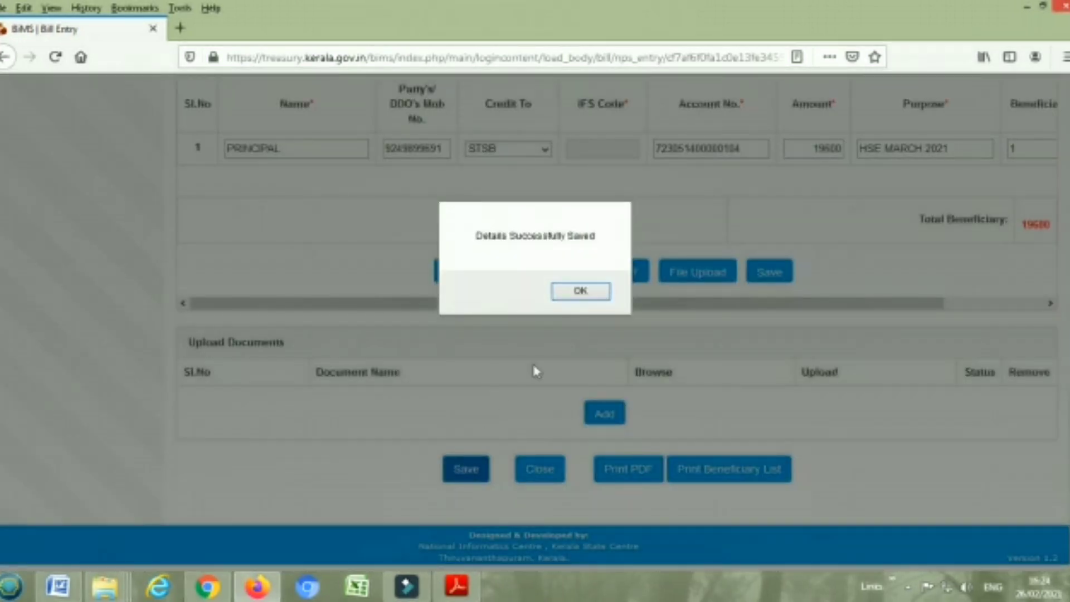
click(578, 297)
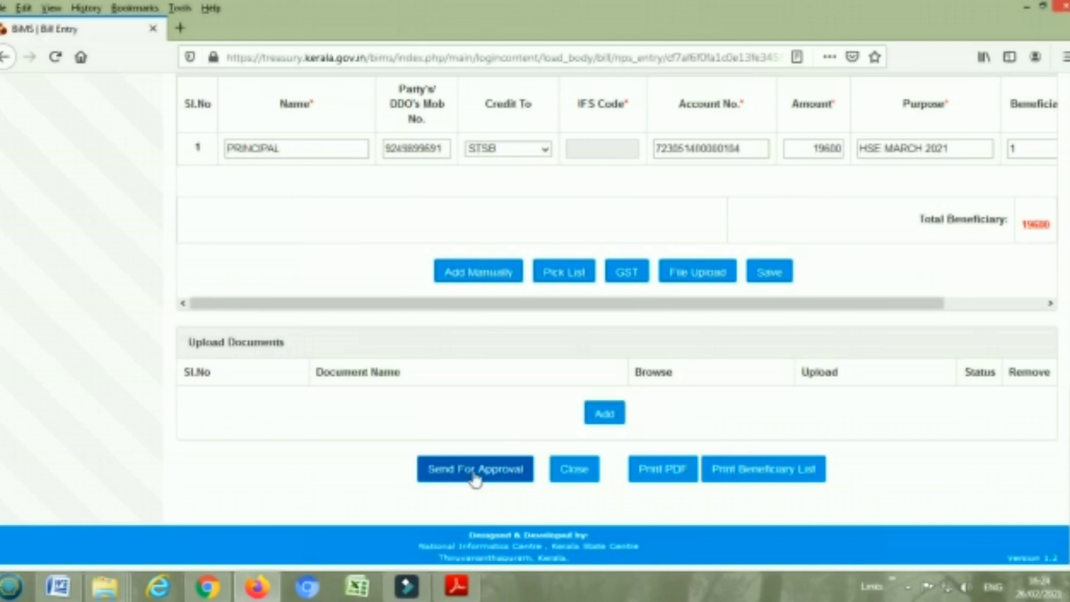
Send the 19,600 advance bill for approval, confirm both prompts, then log out
click(475, 479)
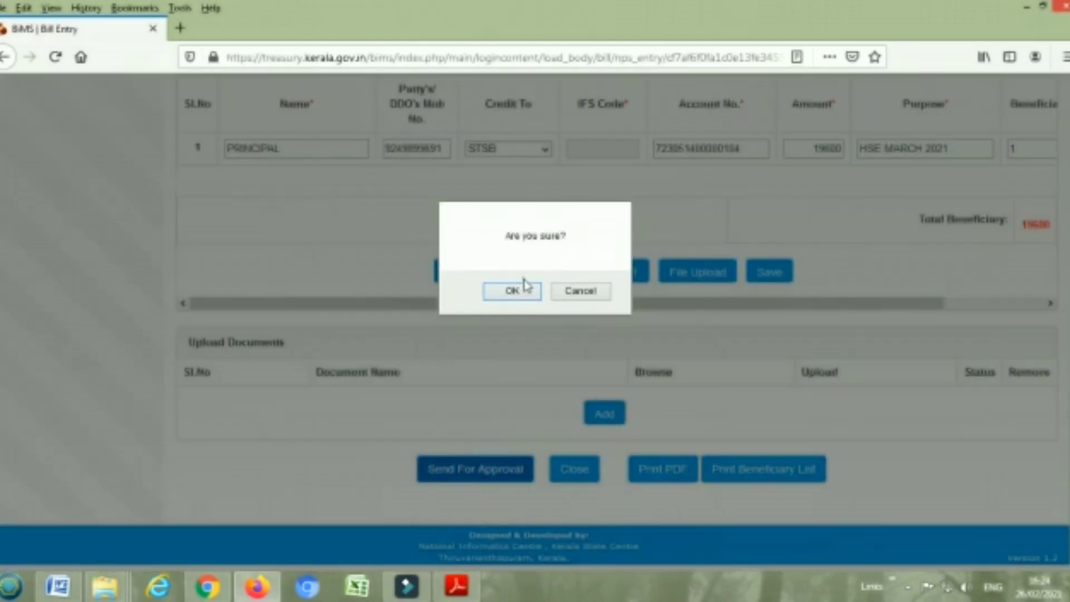
click(524, 299)
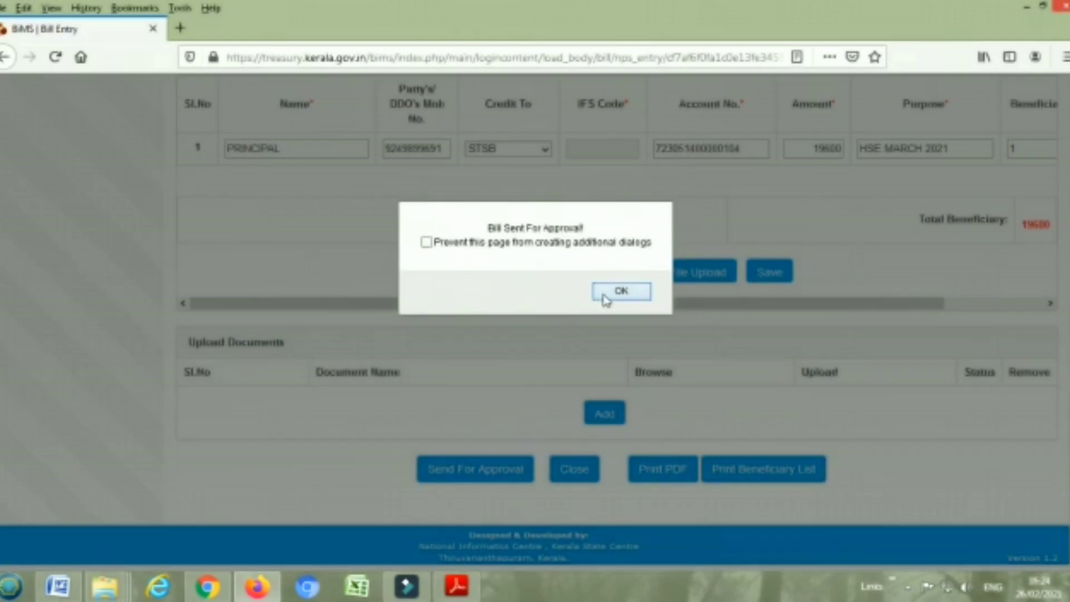
click(605, 298)
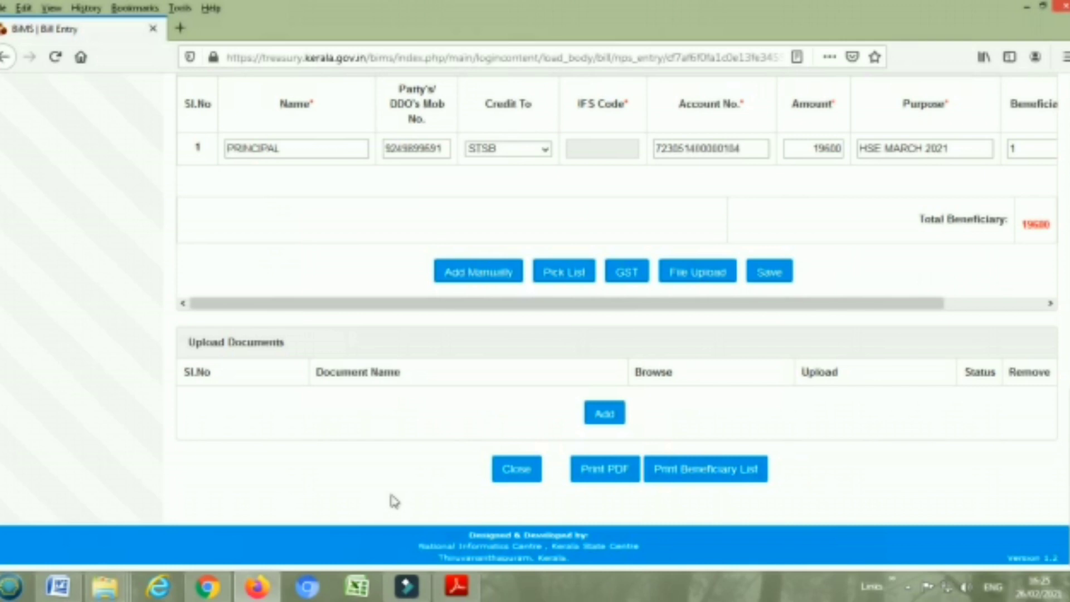
scroll(394, 501, up, 10)
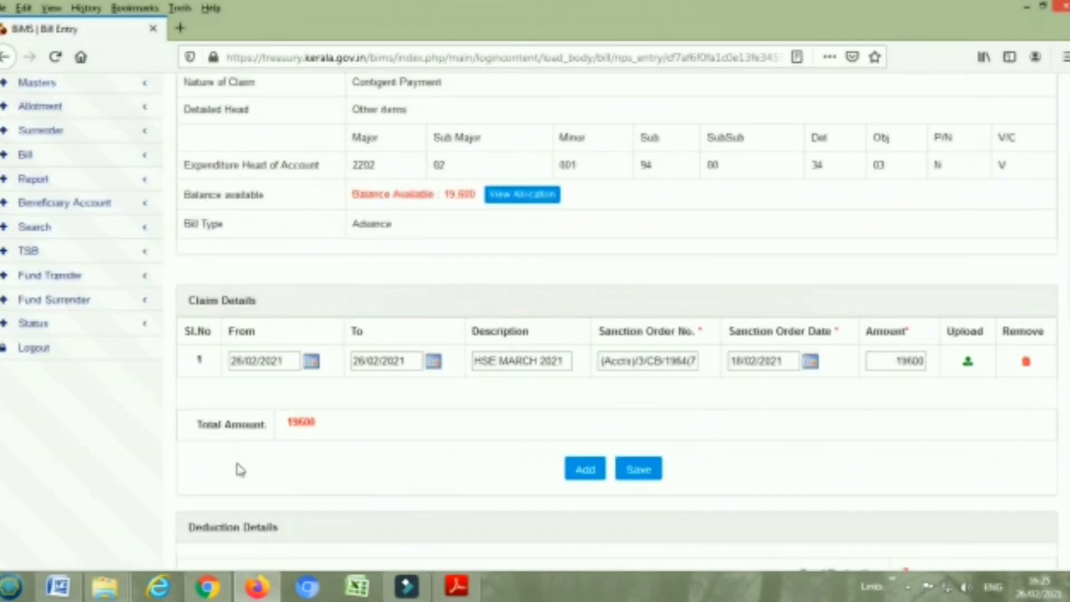
click(53, 361)
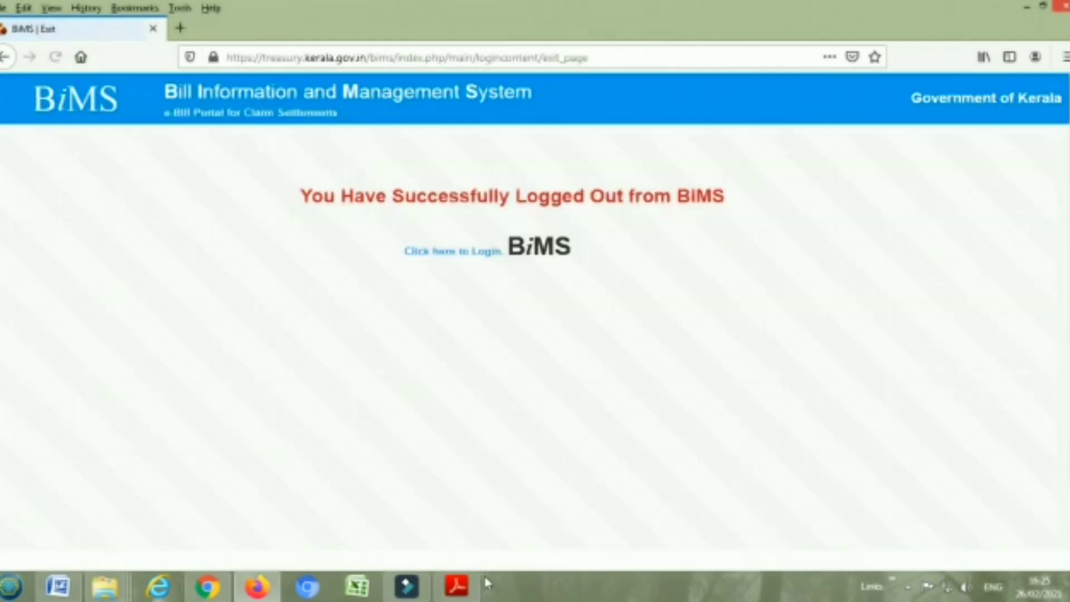
Return to the login page and re-enter the account password
click(441, 252)
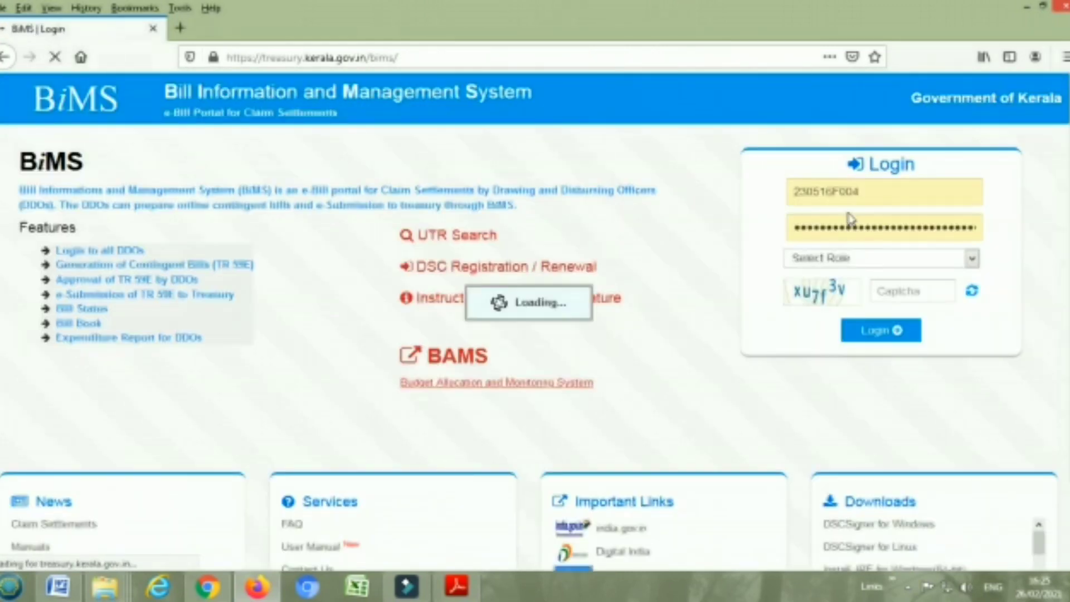
click(817, 243)
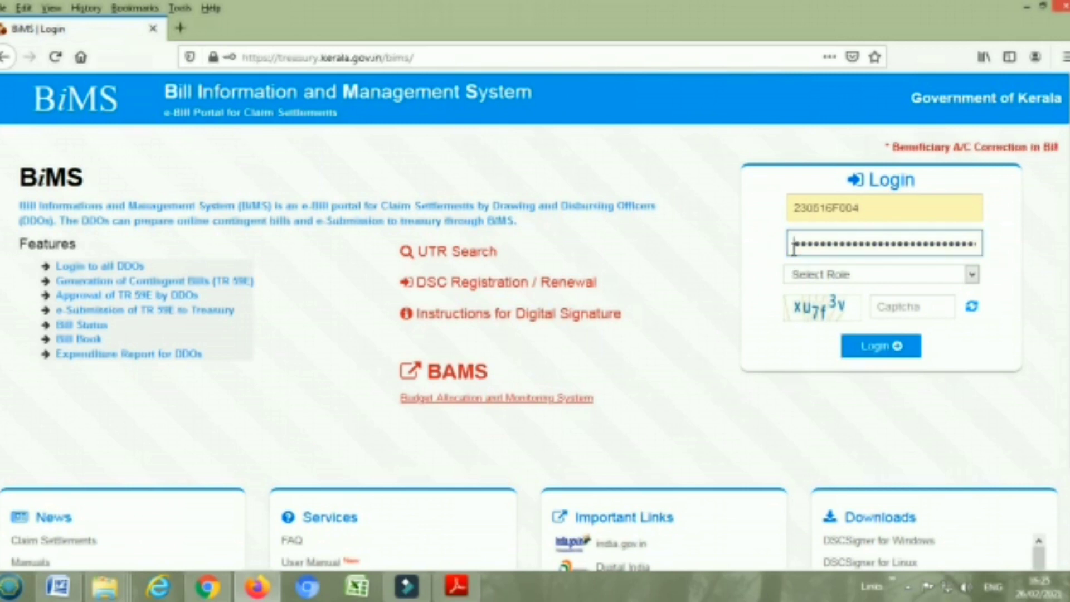
key(BackSpace)
key(BackSpace)
key(BackSpace)
key(BackSpace)
key(BackSpace)
key(BackSpace)
key(BackSpace)
key(BackSpace)
key(BackSpace)
key(BackSpace)
key(BackSpace)
key(BackSpace)
key(BackSpace)
key(BackSpace)
key(BackSpace)
key(BackSpace)
key(BackSpace)
key(BackSpace)
key(BackSpace)
key(BackSpace)
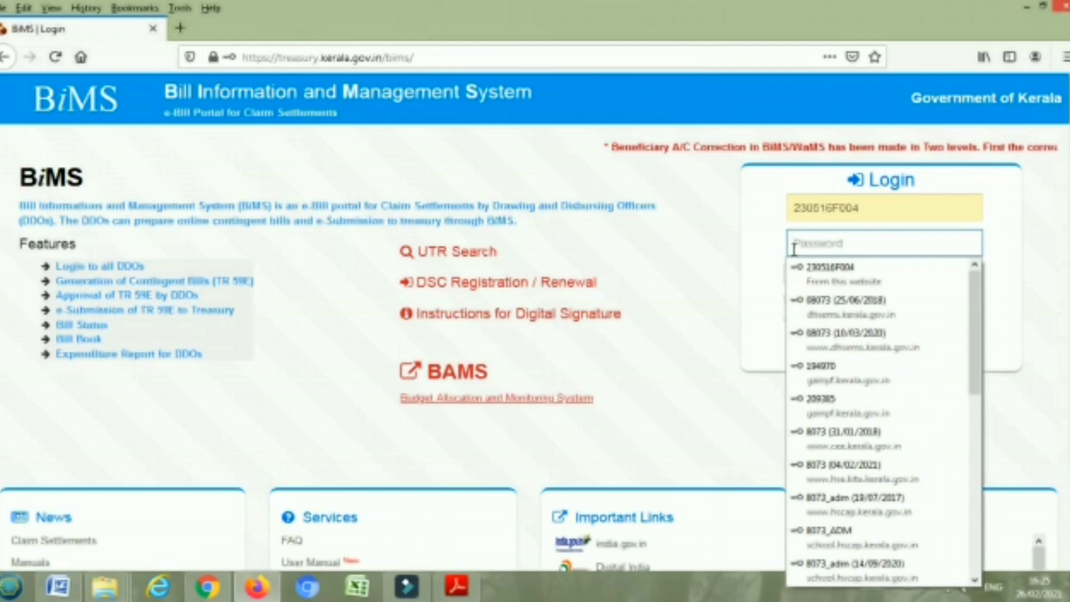
text(*)
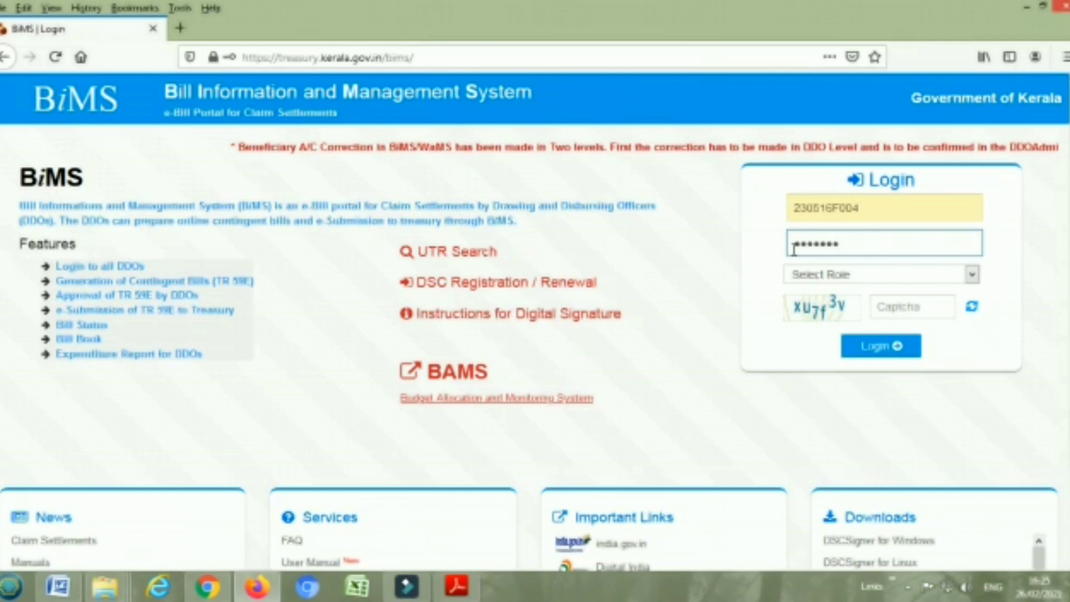
Log in under the DDO Admin role with the captcha, declining to update the saved browser login
click(972, 275)
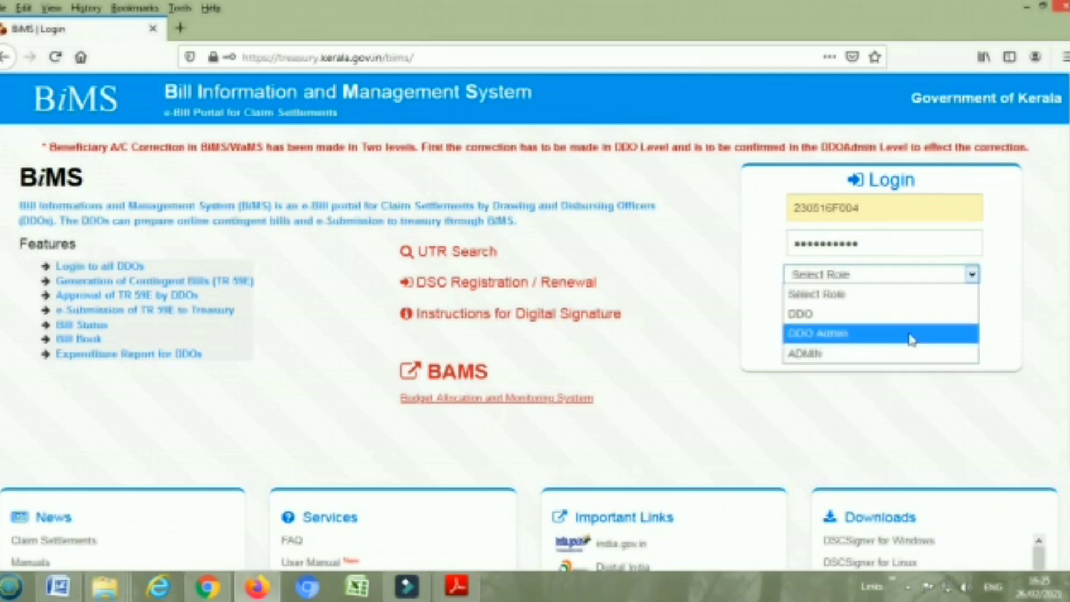
click(911, 336)
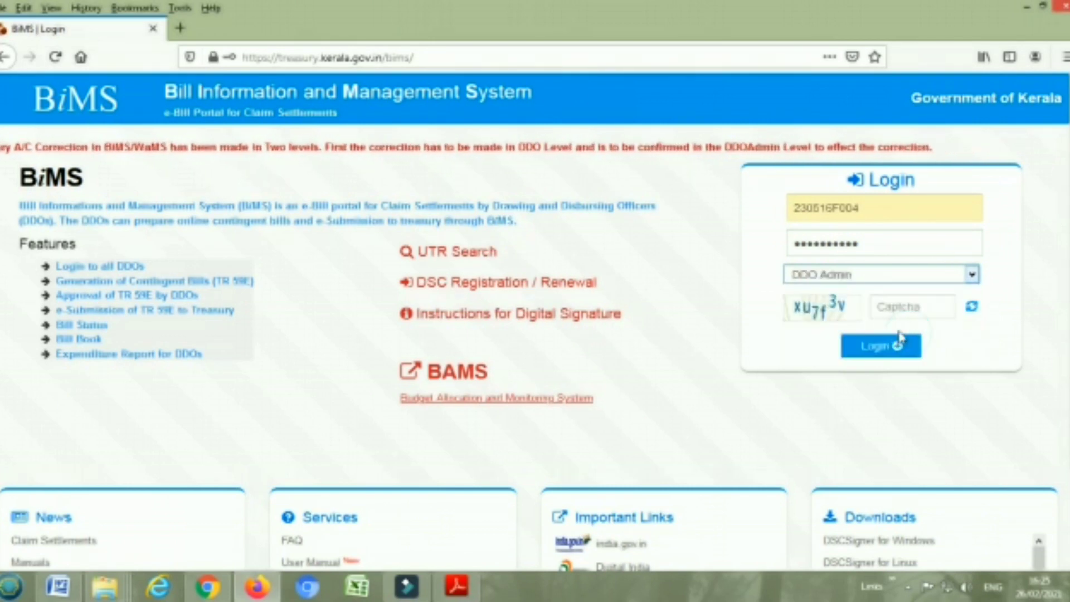
click(889, 309)
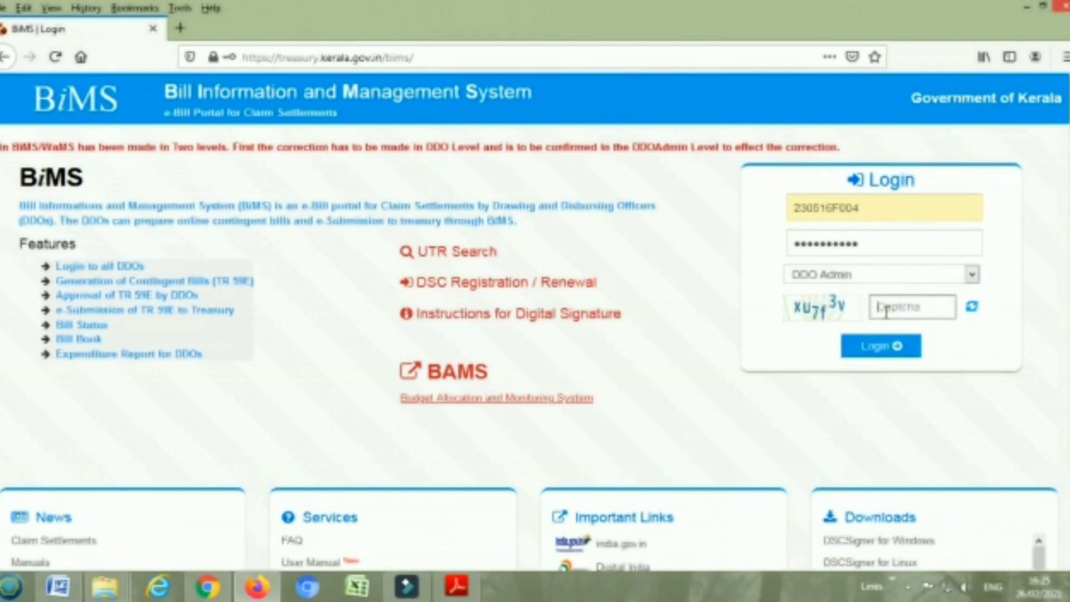
text(xu)
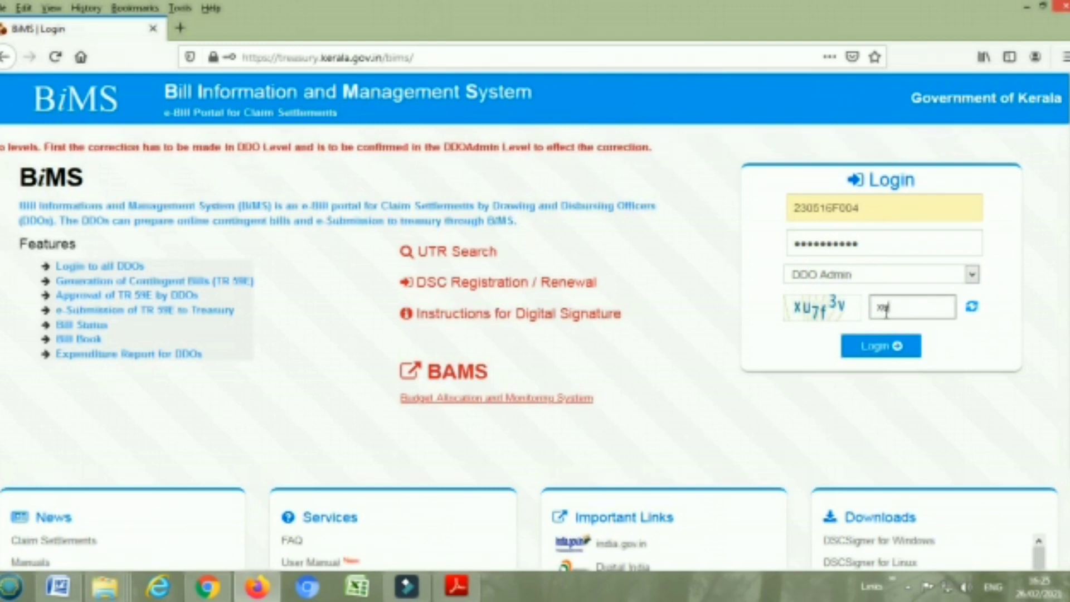
text(7)
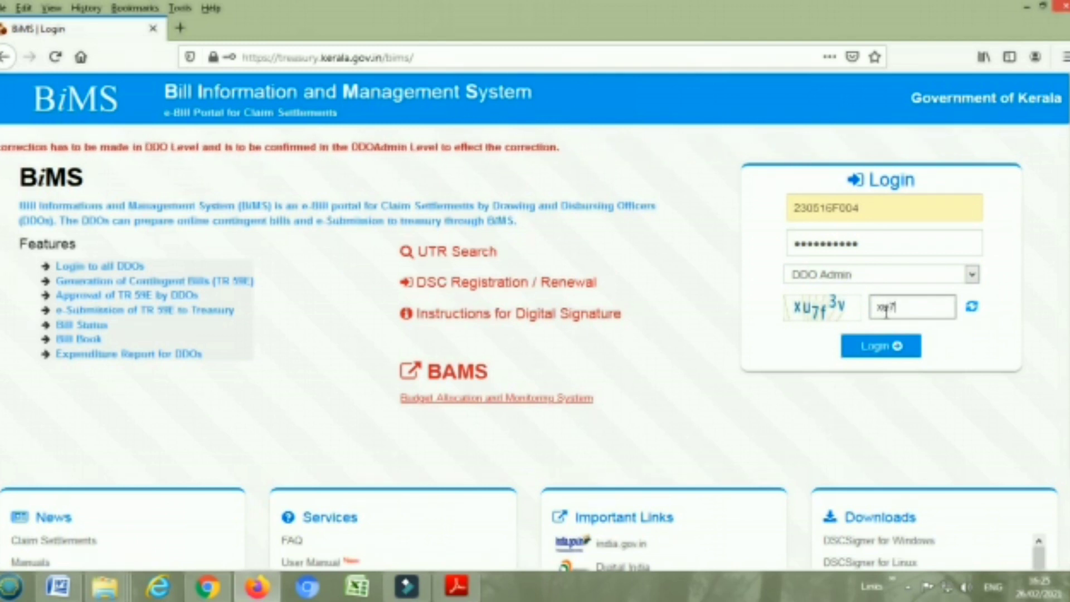
text(f3)
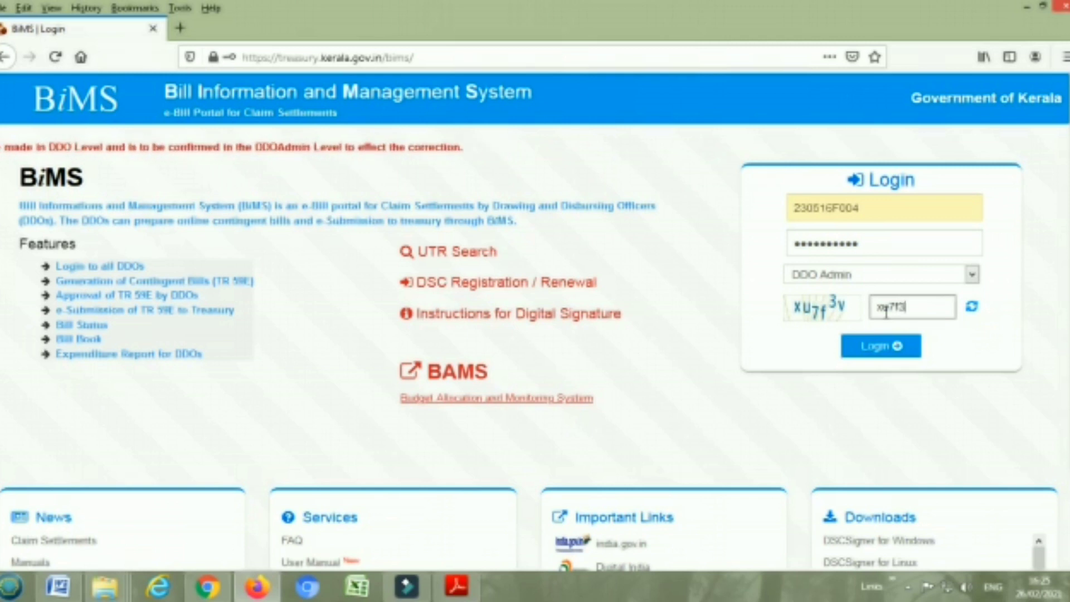
click(886, 345)
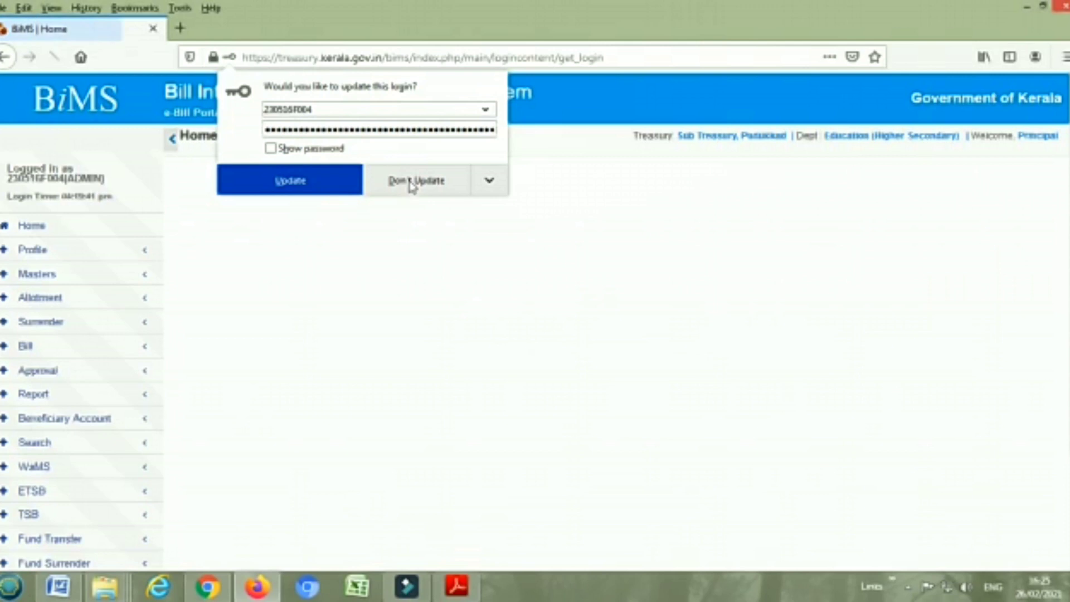
click(412, 180)
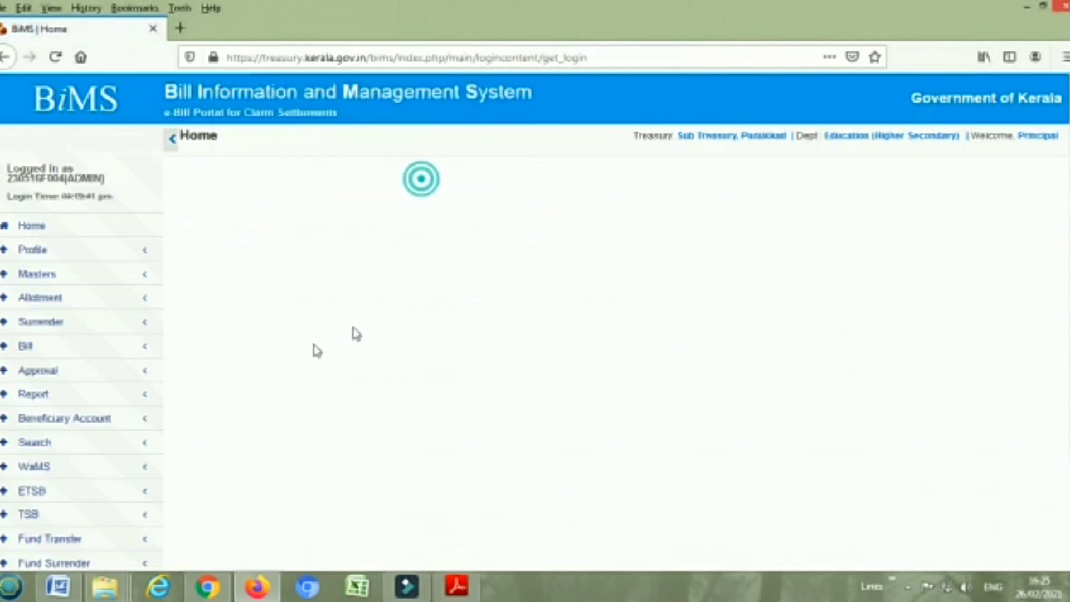
click(60, 375)
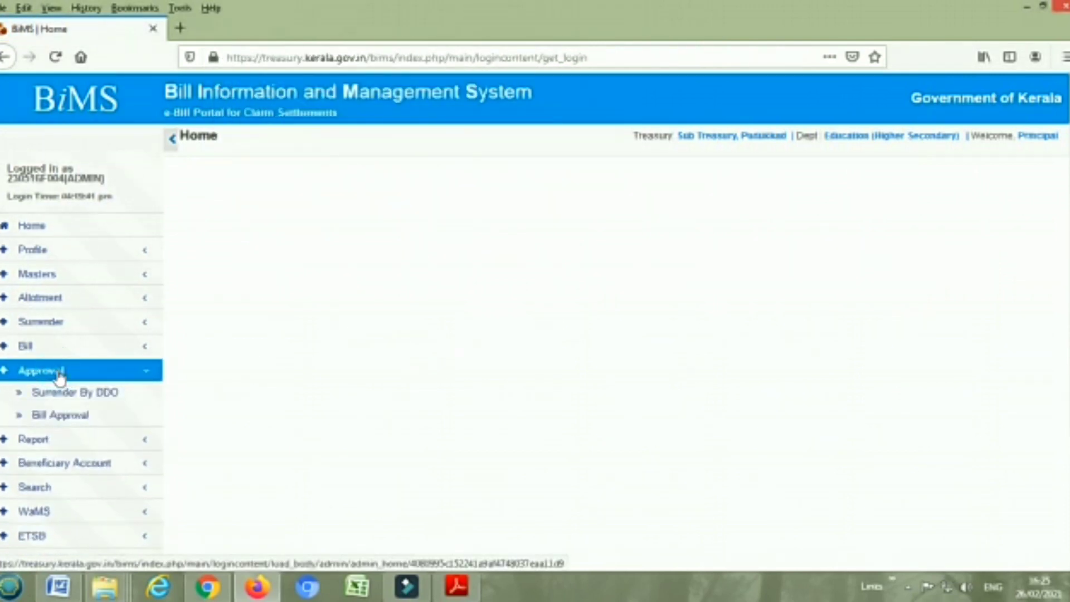
Open the 19,600 advance bill from the outgoing bills awaiting approval in Bill Approval
click(53, 418)
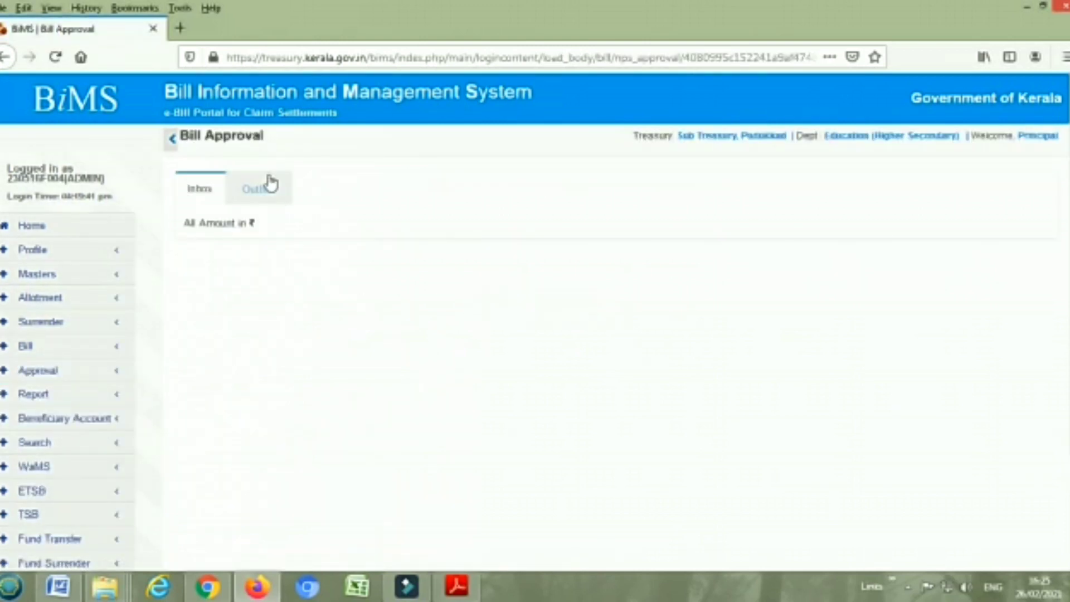
click(263, 184)
click(586, 341)
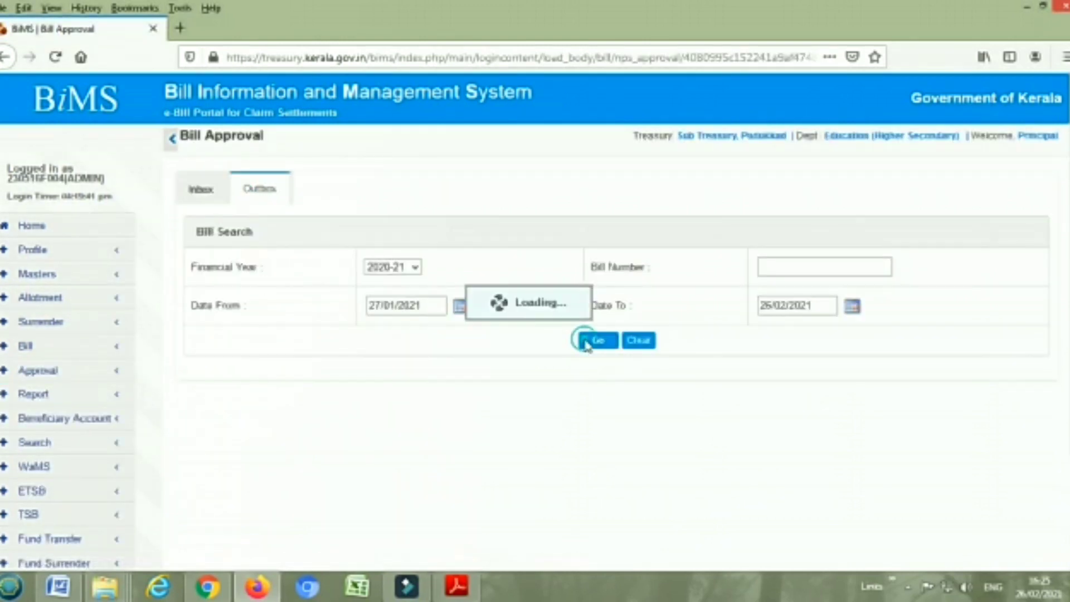
click(201, 189)
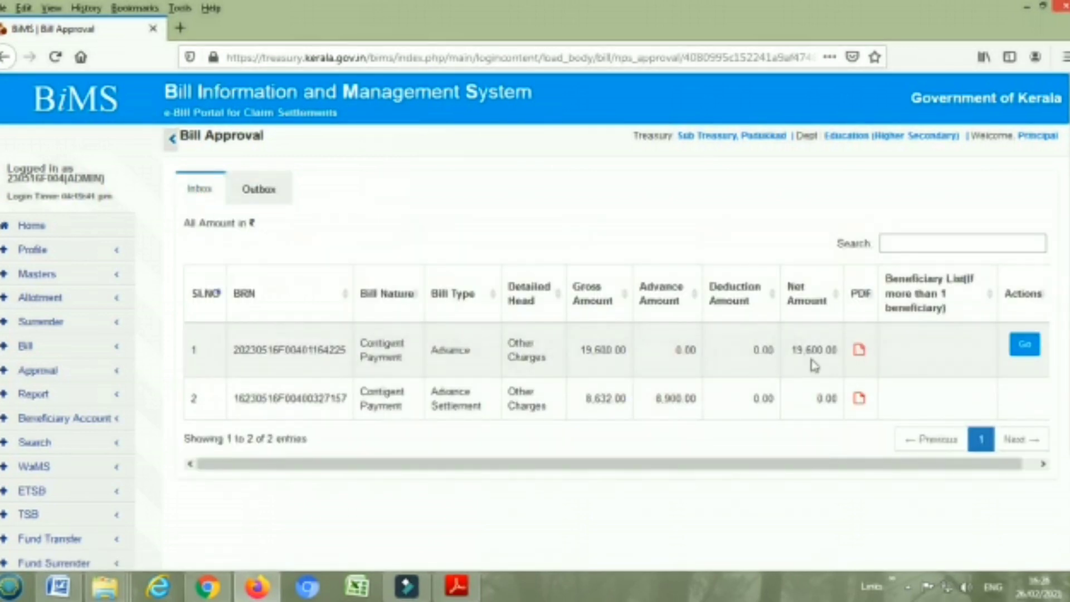
click(1025, 347)
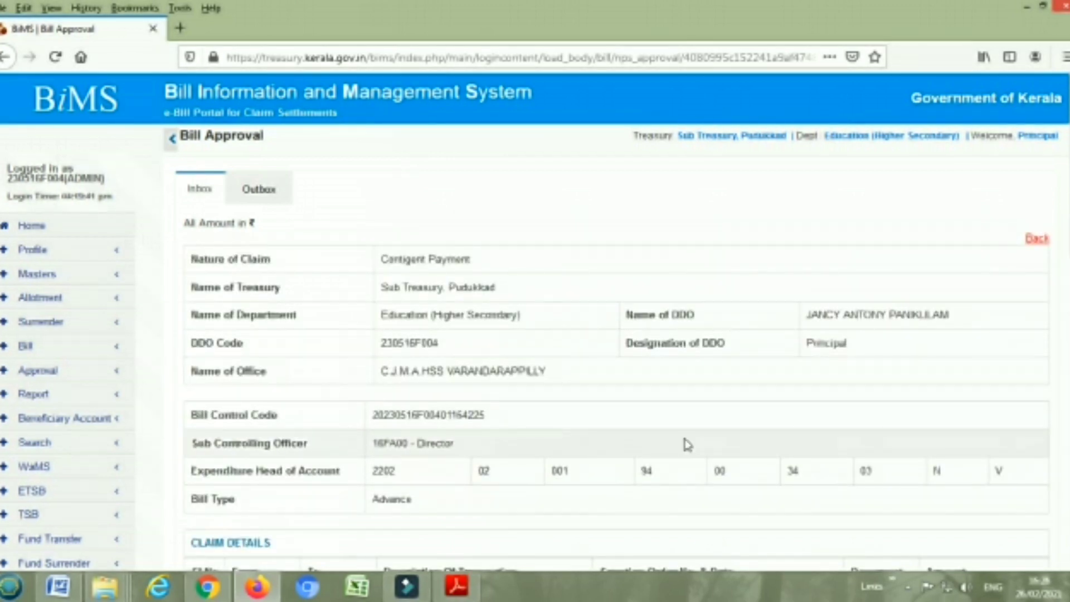
Scroll past the Claim, Deduction, Beneficiary and Upload details to the Approval Date and Remarks section
scroll(688, 444, down, 6)
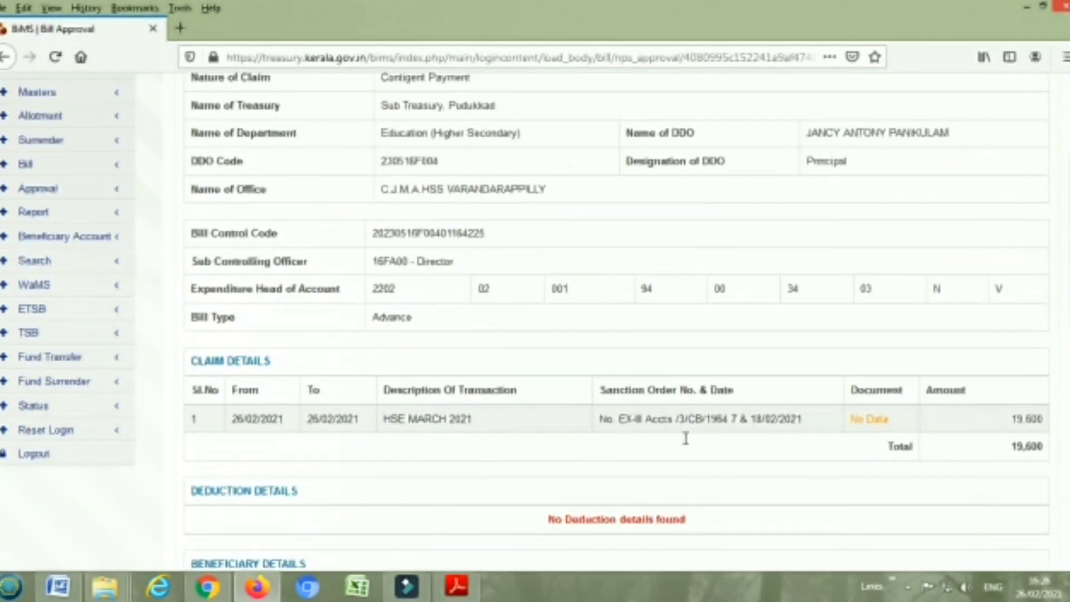
scroll(479, 242, up, 5)
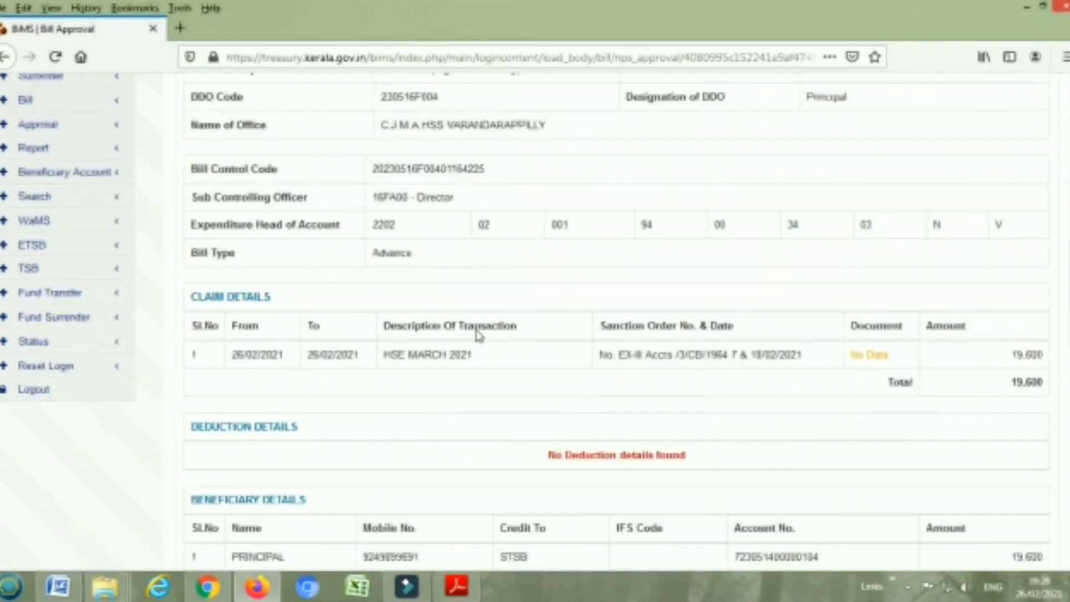
scroll(505, 390, down, 5)
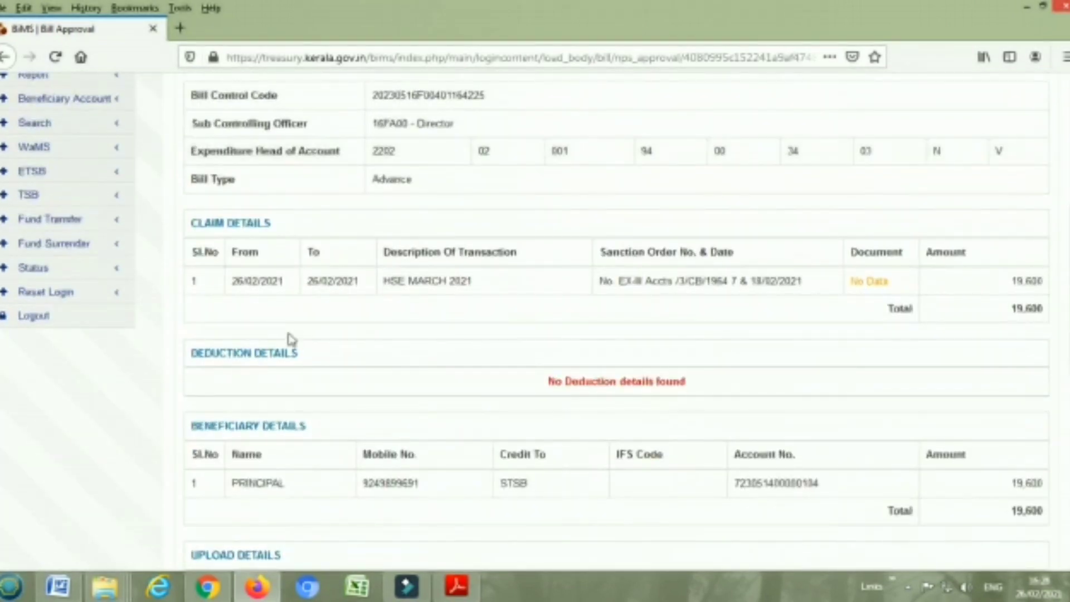
scroll(460, 315, down, 3)
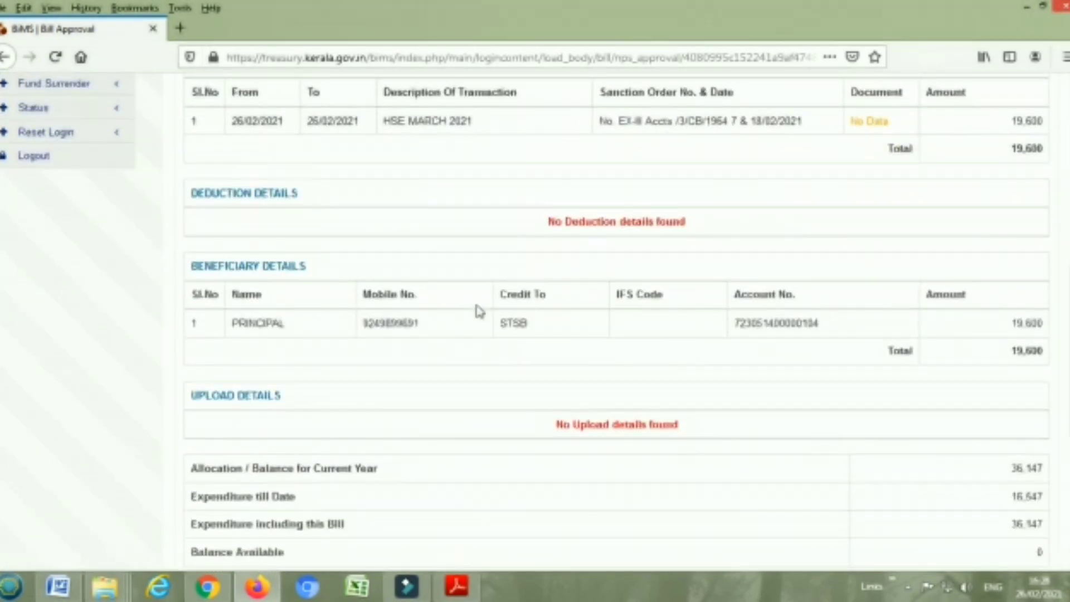
scroll(479, 311, down, 6)
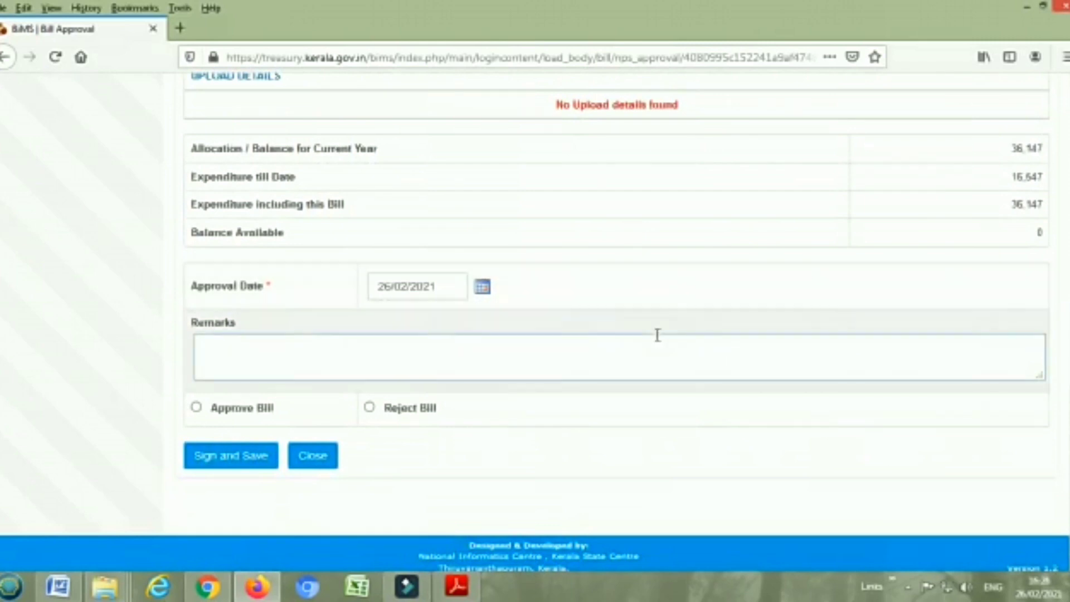
Enter the remark 'ok' and choose Approve Bill
click(273, 359)
text(ok)
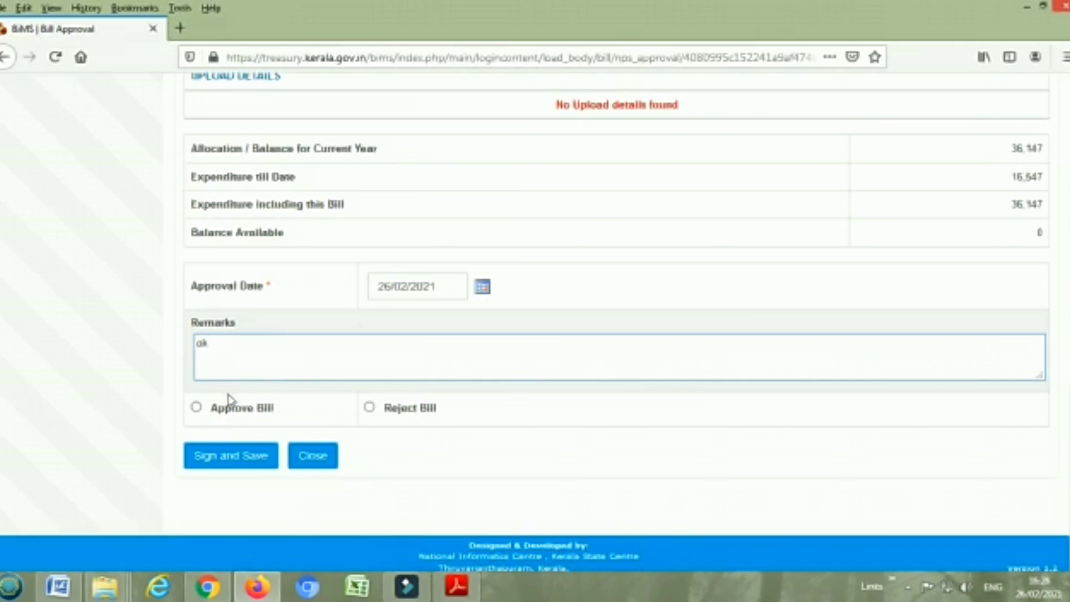
click(196, 407)
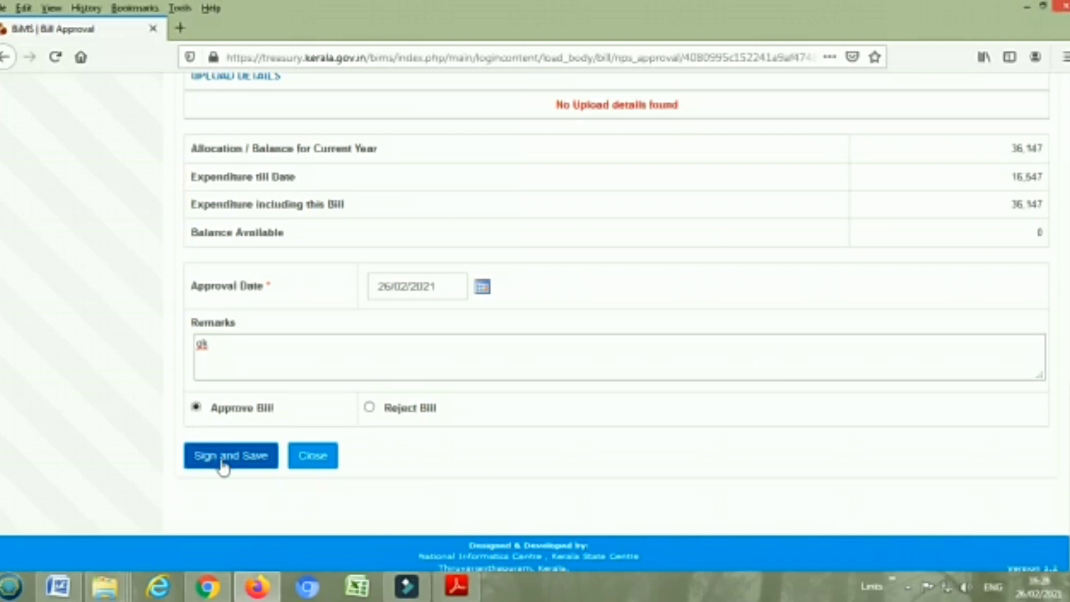
Sign and save the approval with the digital token password, acknowledging both success alerts
click(223, 465)
click(504, 267)
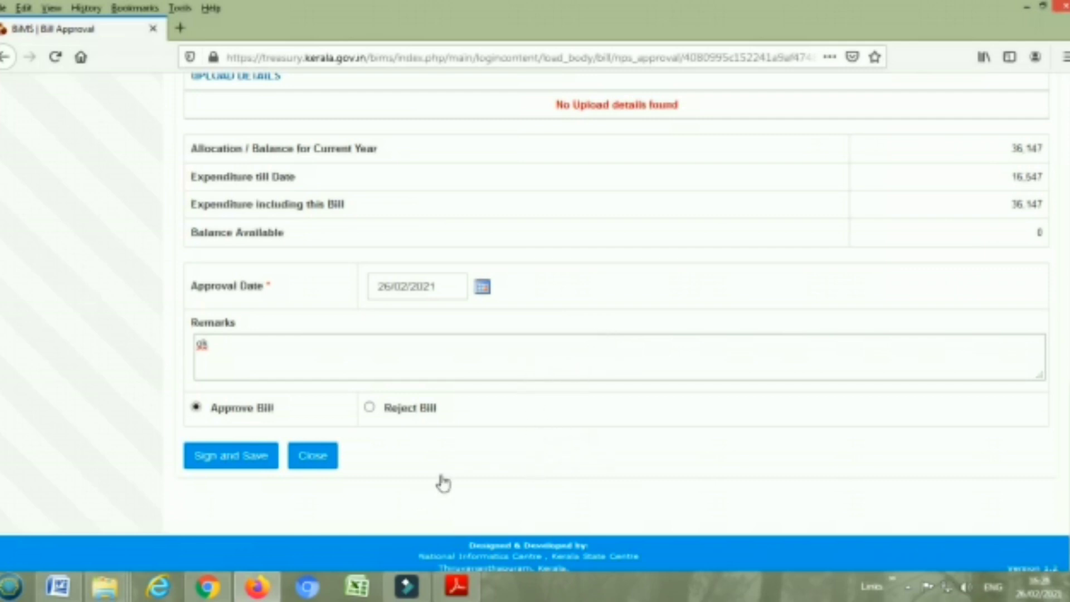
click(573, 292)
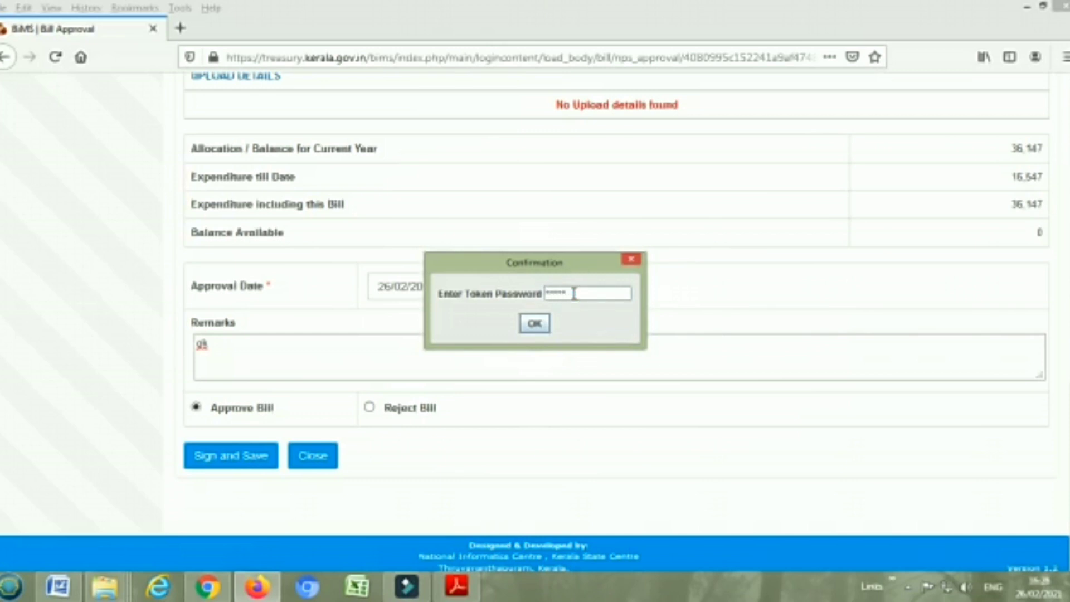
click(536, 324)
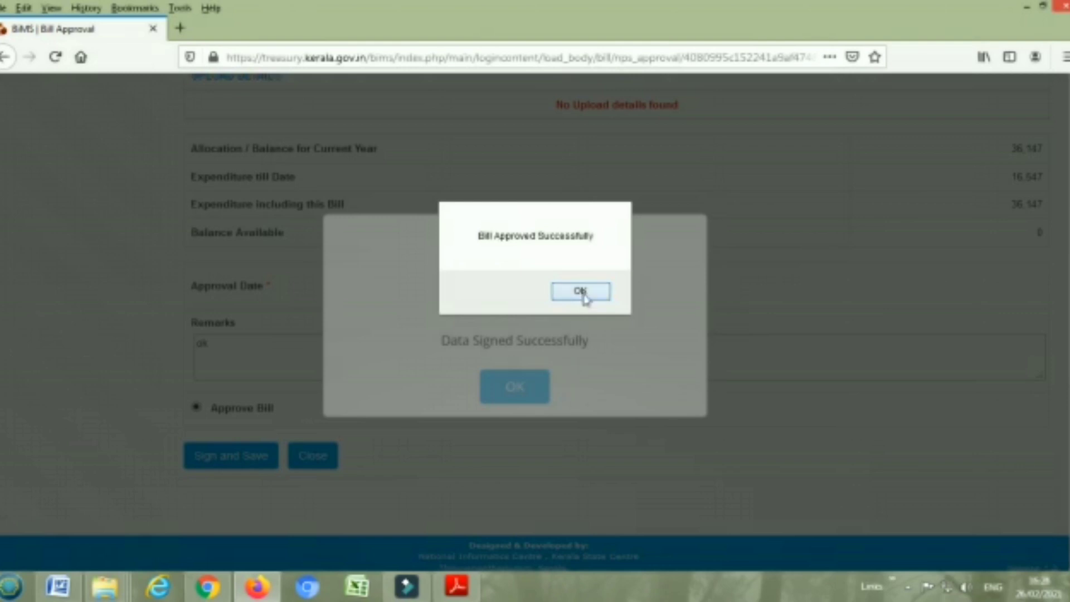
click(582, 291)
click(534, 381)
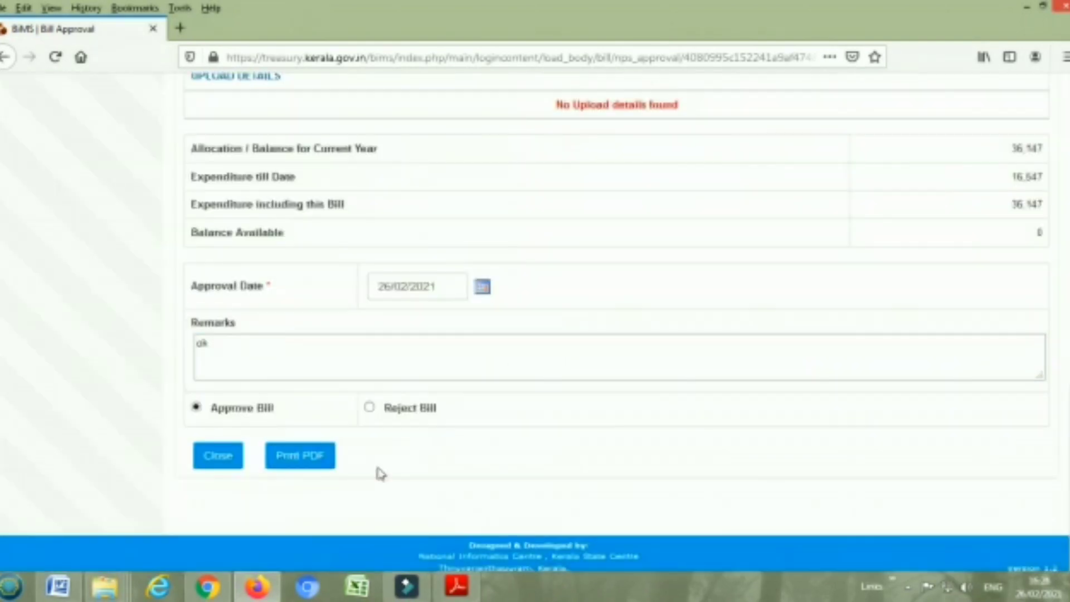
click(306, 461)
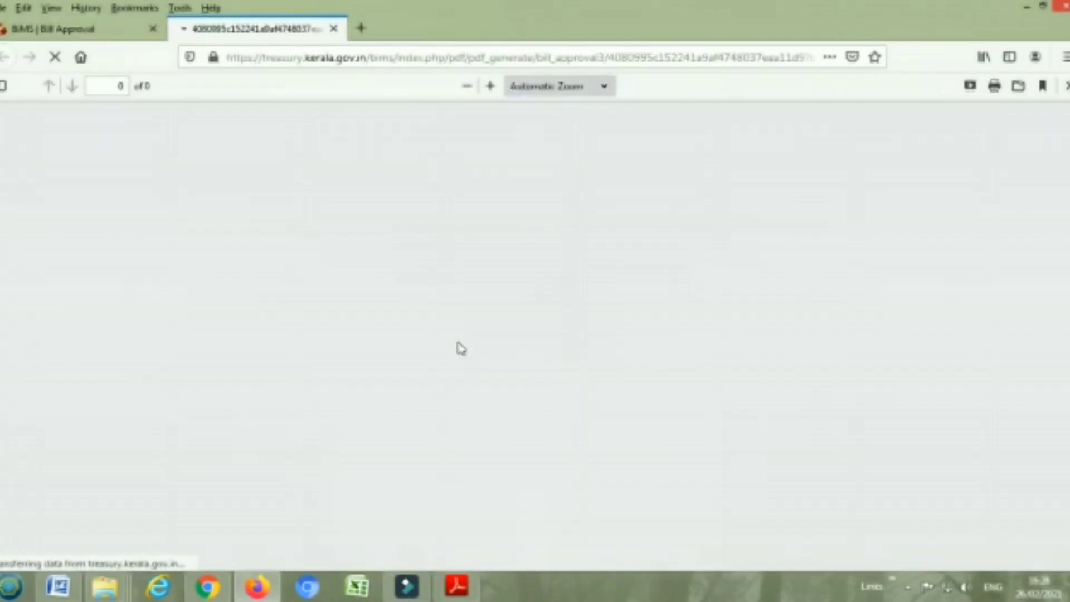
Scroll through the two-page digitally signed approval report, then minimise Firefox
scroll(495, 379, down, 5)
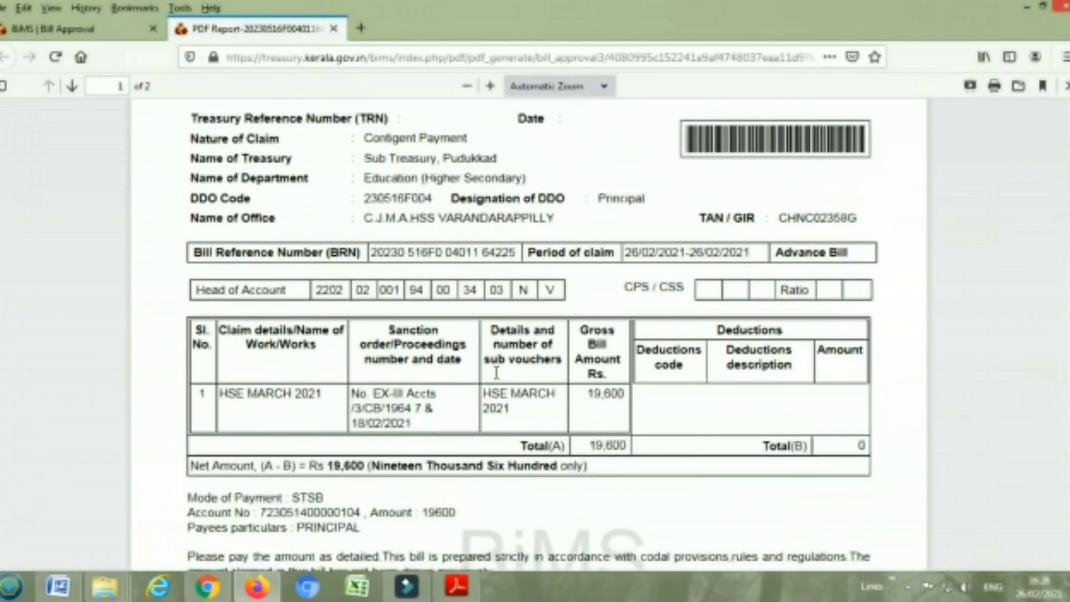
scroll(503, 375, down, 4)
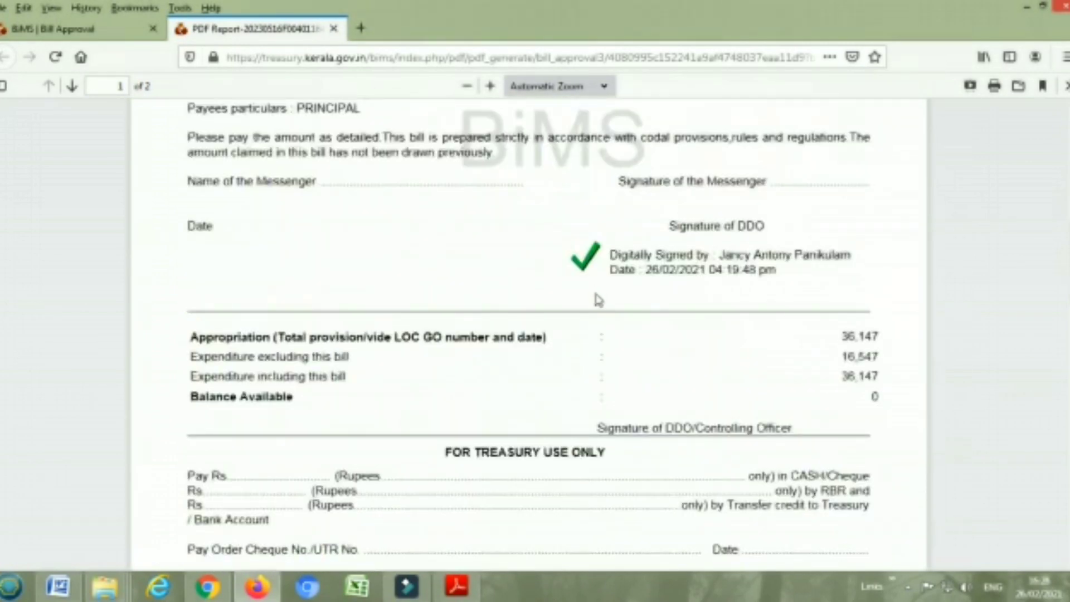
scroll(588, 377, up, 5)
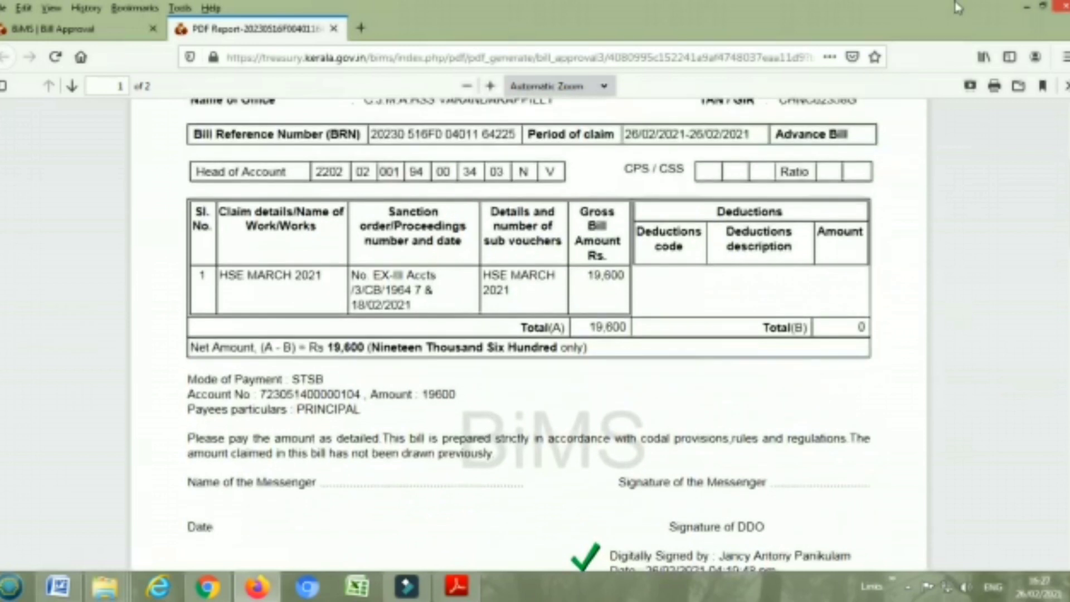
click(1027, 7)
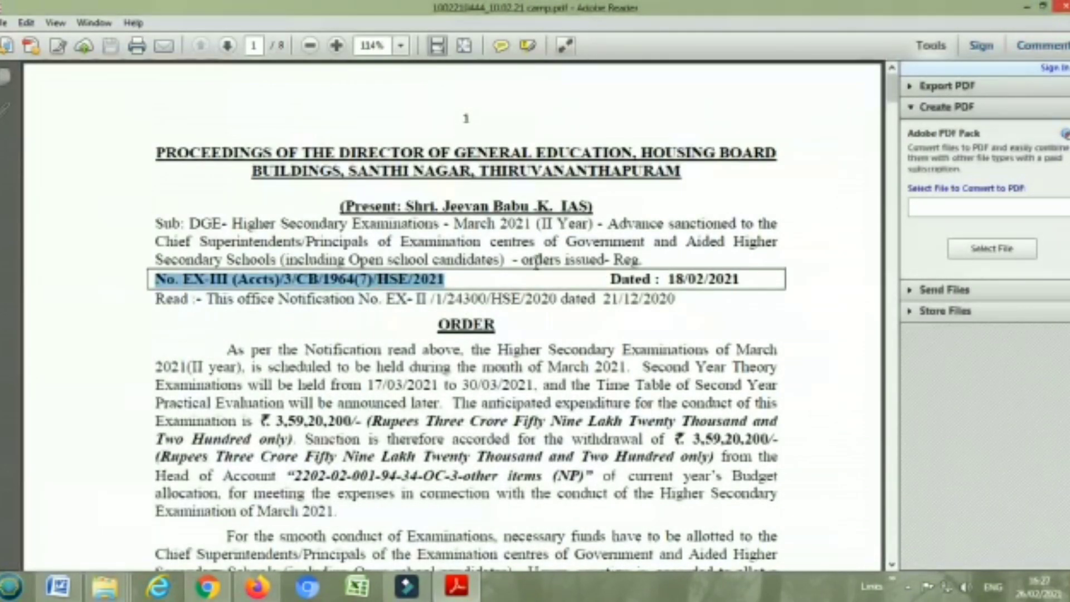
Check the sanction order number and 18/02/2021 date in the proceedings PDF, then minimise Adobe Reader
scroll(536, 262, down, 3)
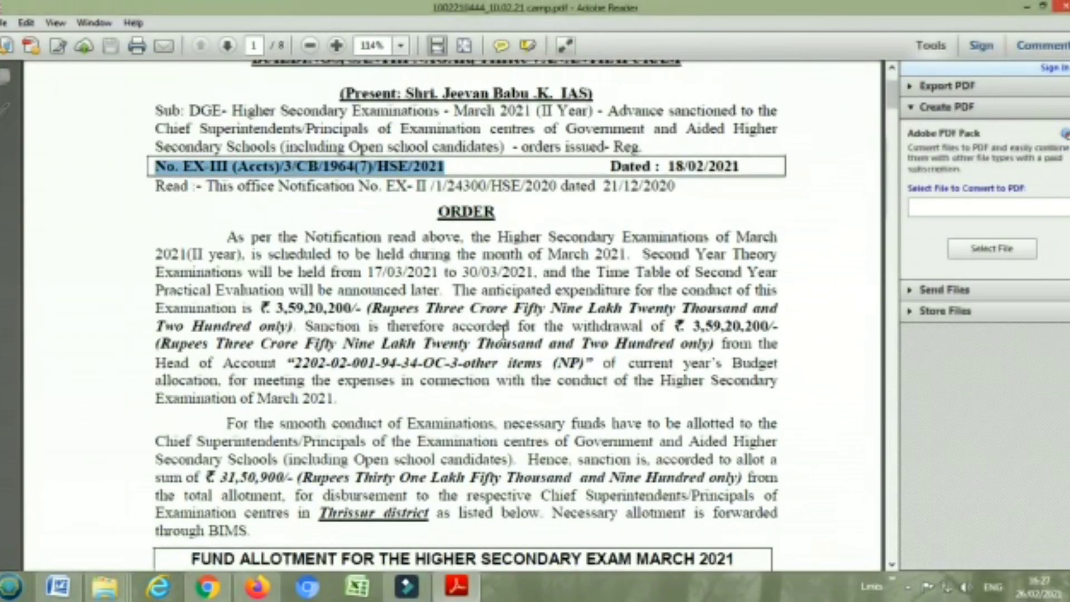
click(1026, 7)
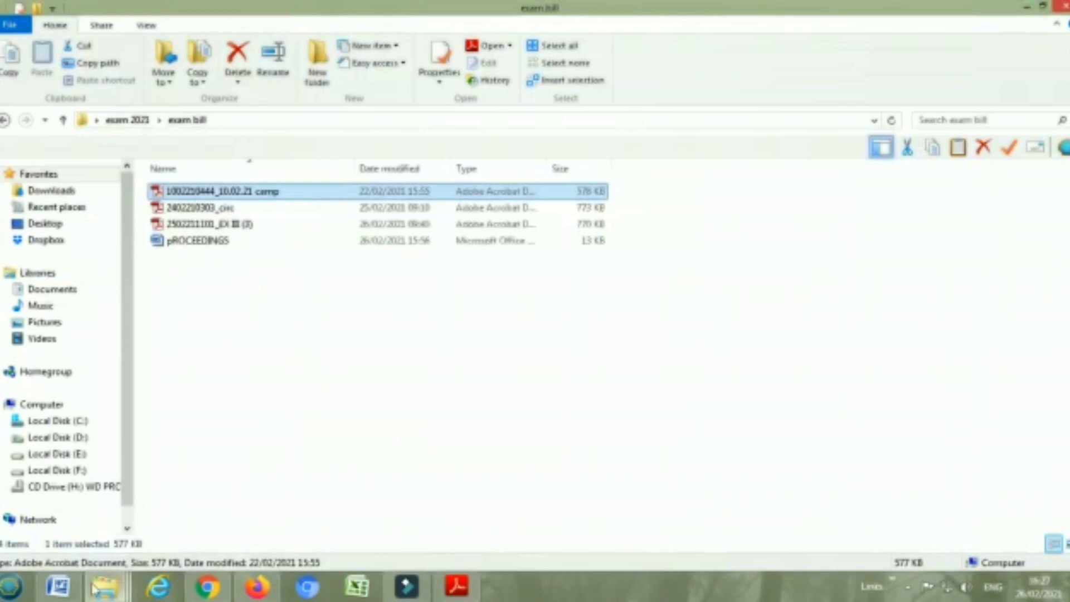
Read the PROCEEDINGS Word letter on the Rs.19600 allotment, then switch back to Firefox
click(58, 586)
scroll(428, 378, down, 3)
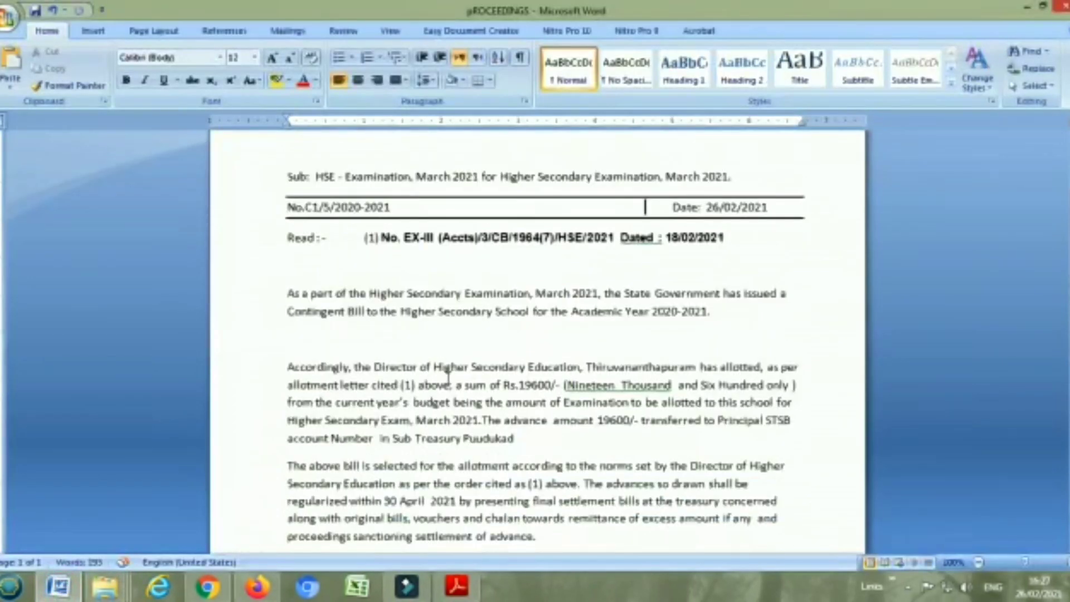
scroll(447, 377, down, 1)
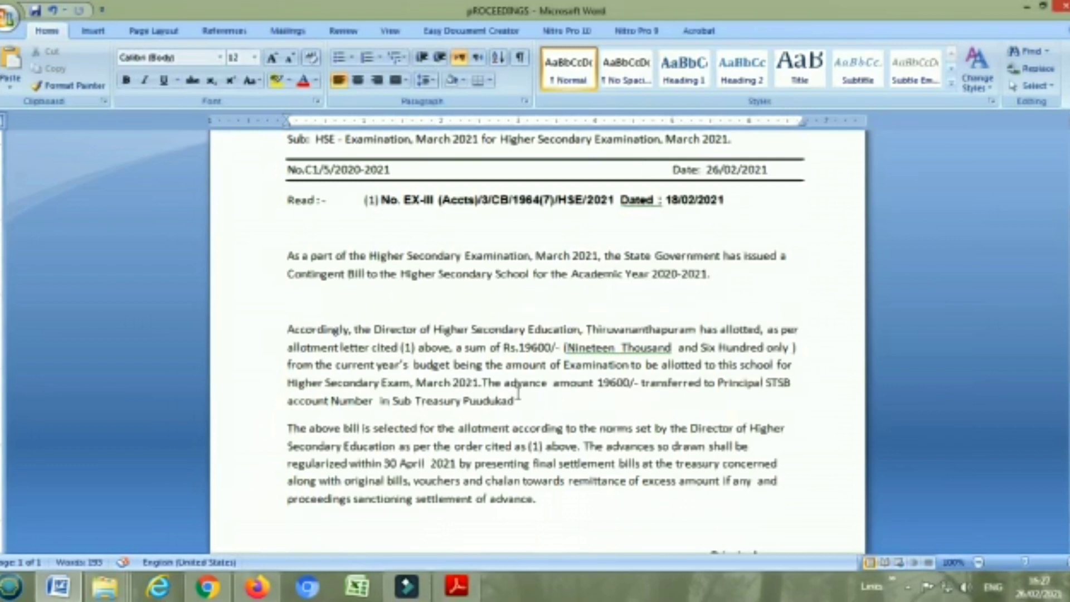
scroll(518, 394, down, 2)
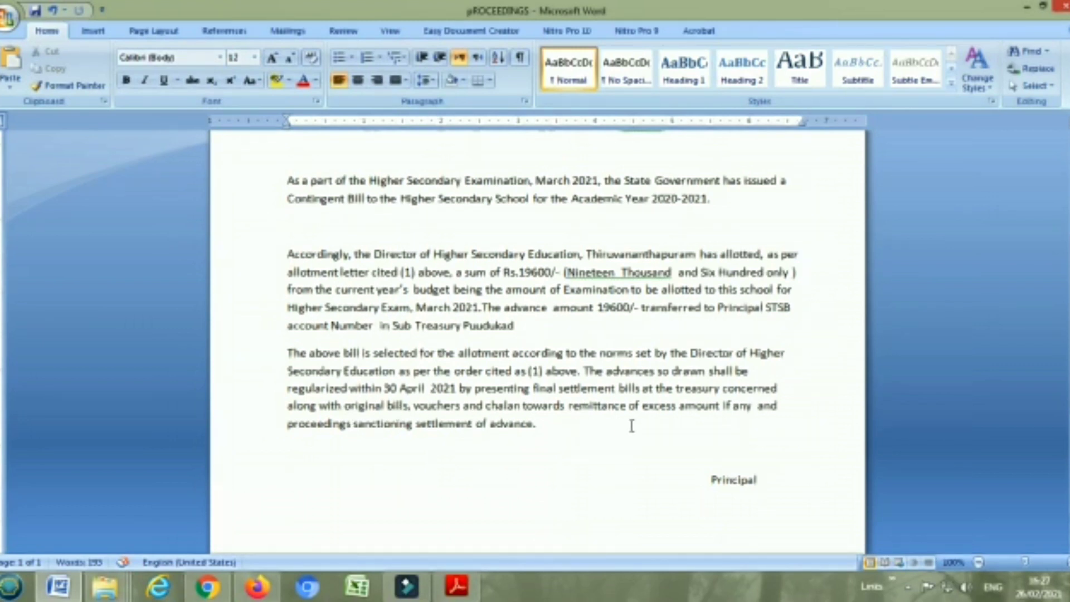
scroll(622, 429, up, 3)
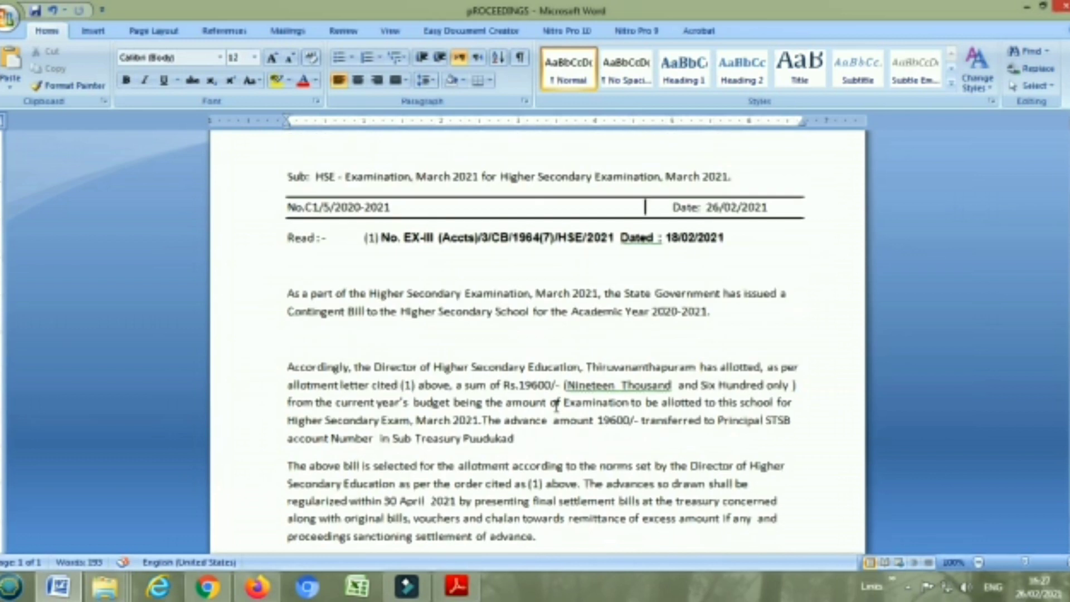
scroll(478, 383, up, 1)
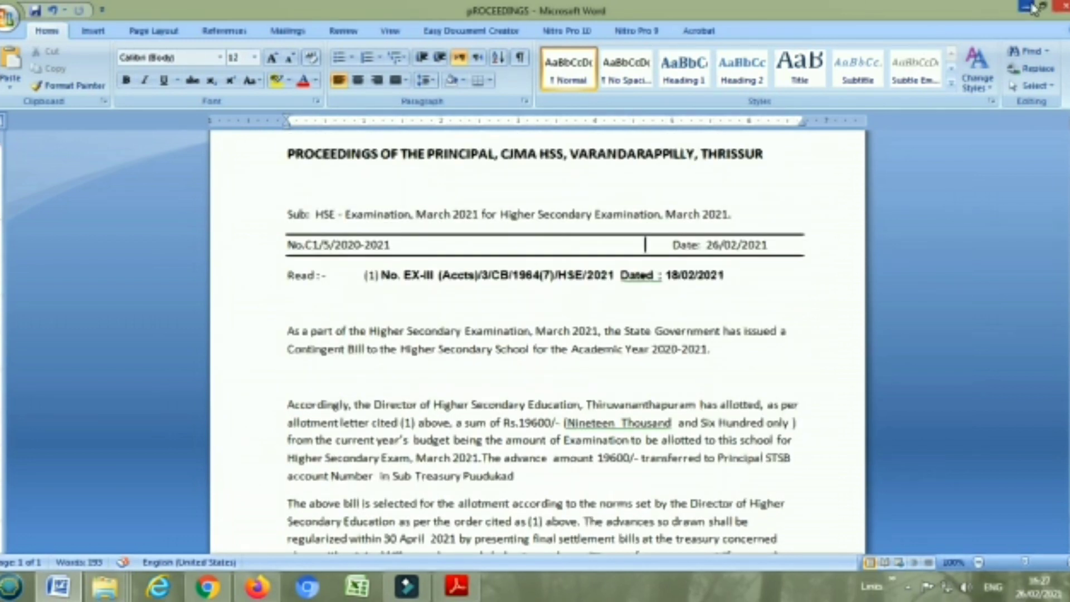
click(1031, 7)
click(259, 588)
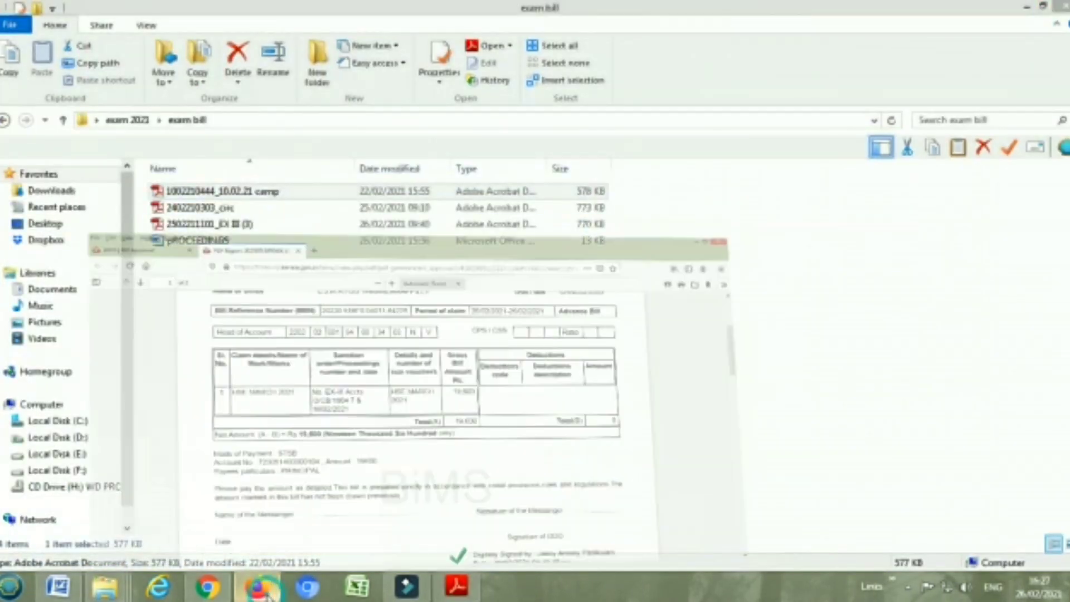
Go to Bill > Bill E-Submit from the Bill Approval tab to list bills ready for eSubmission
click(110, 28)
scroll(261, 364, up, 15)
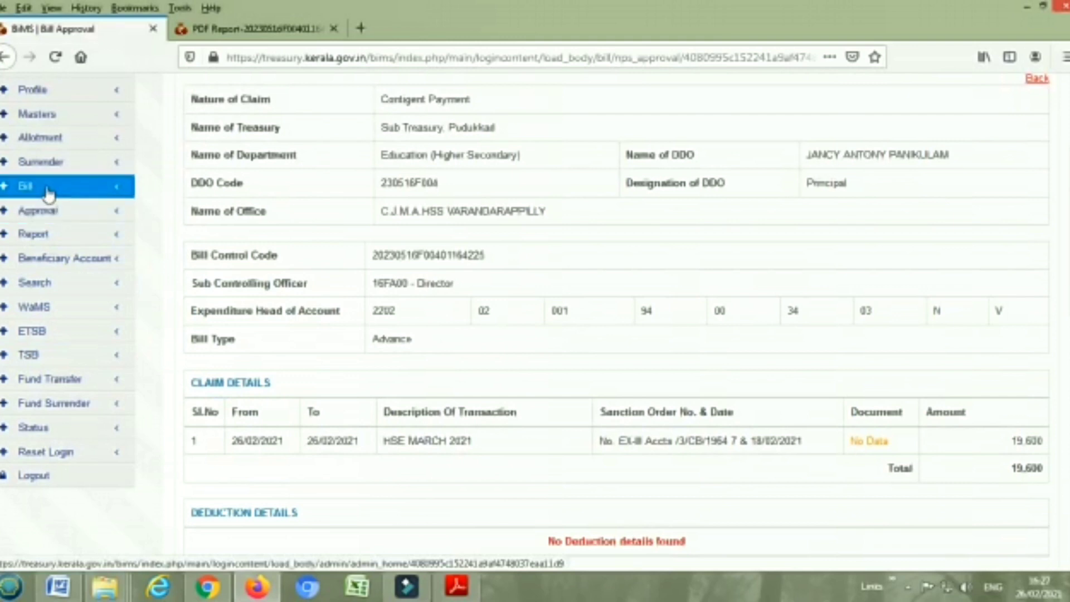
click(49, 193)
click(76, 214)
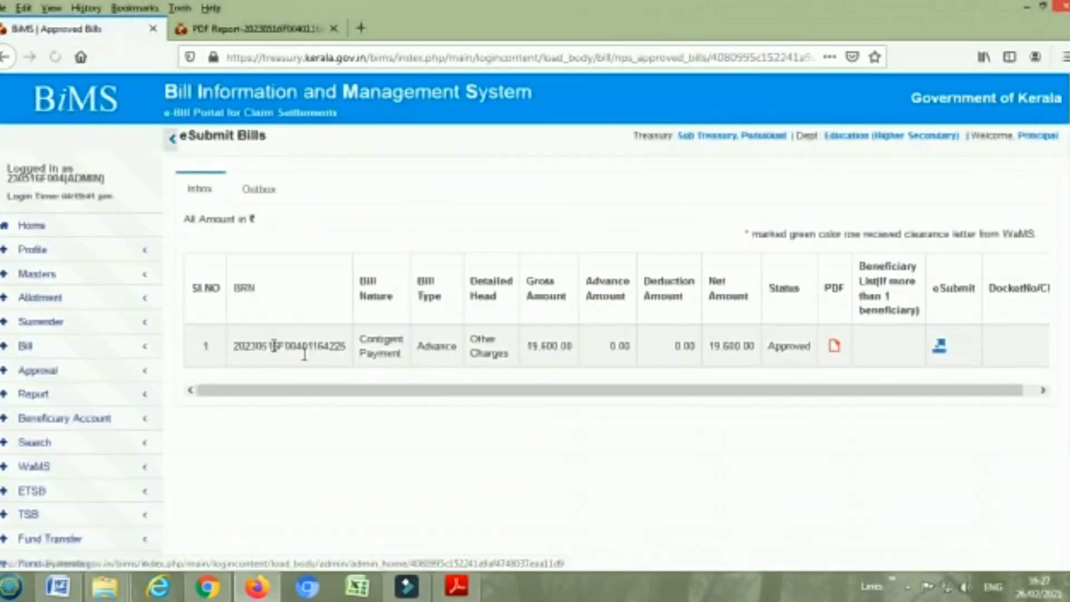
click(48, 355)
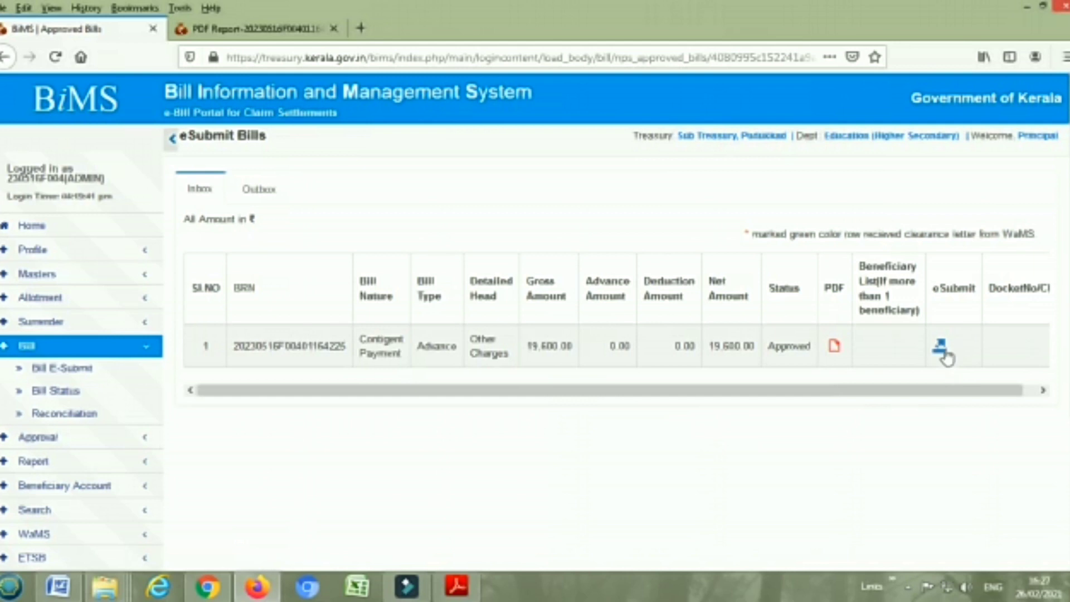
eSubmit the approved 19,600 advance bill to treasury and confirm each message
click(939, 349)
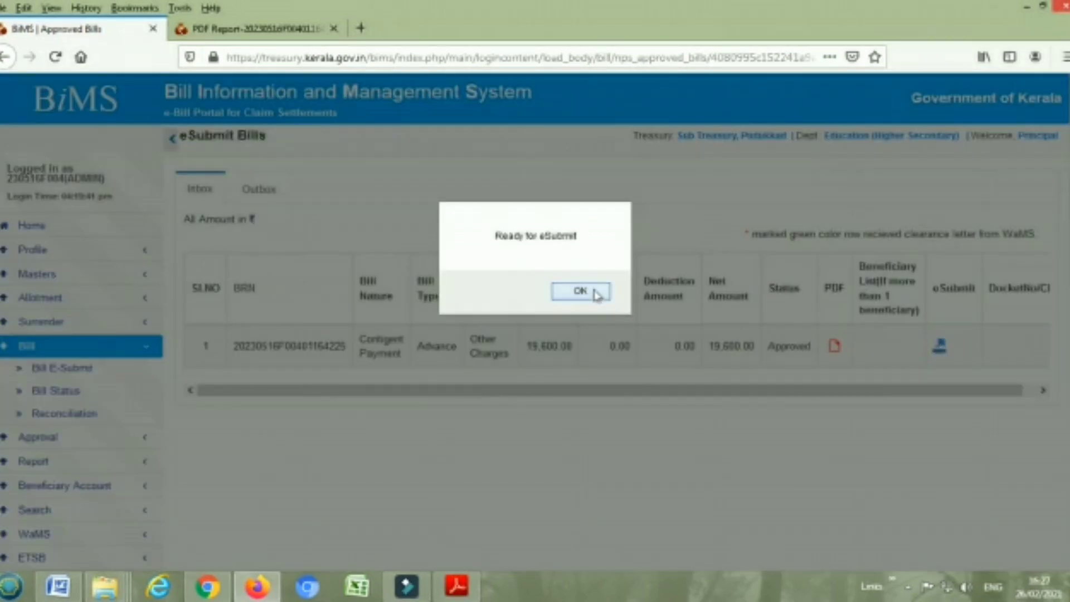
click(592, 291)
click(557, 291)
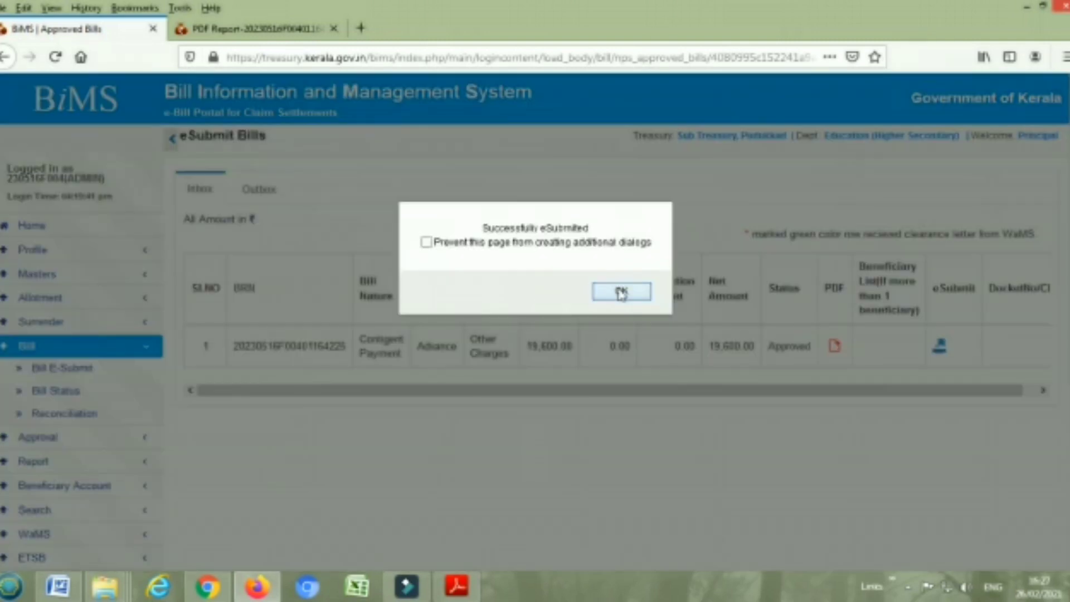
click(621, 291)
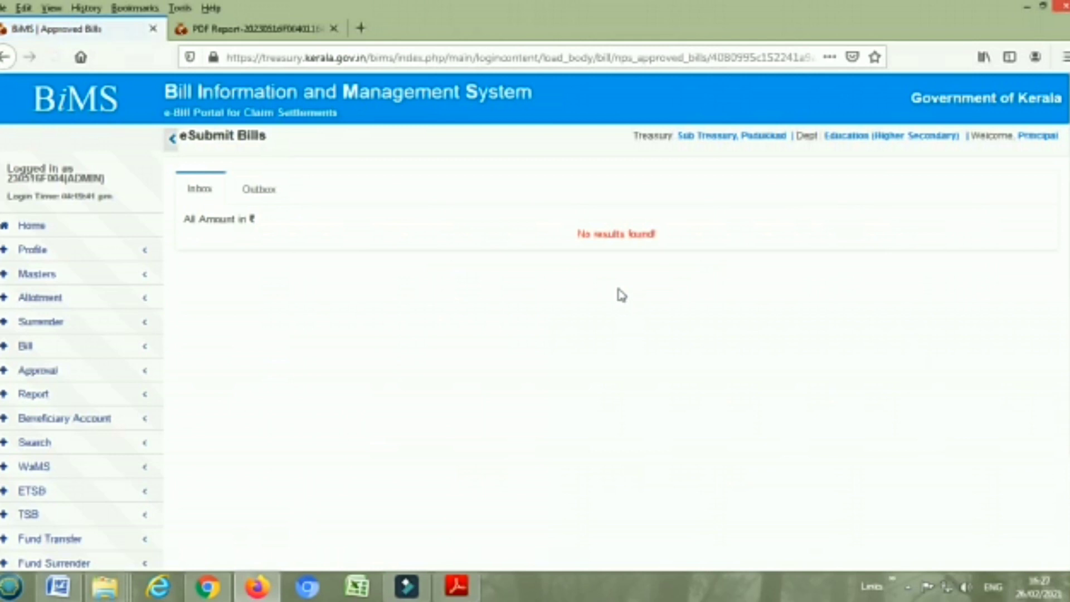